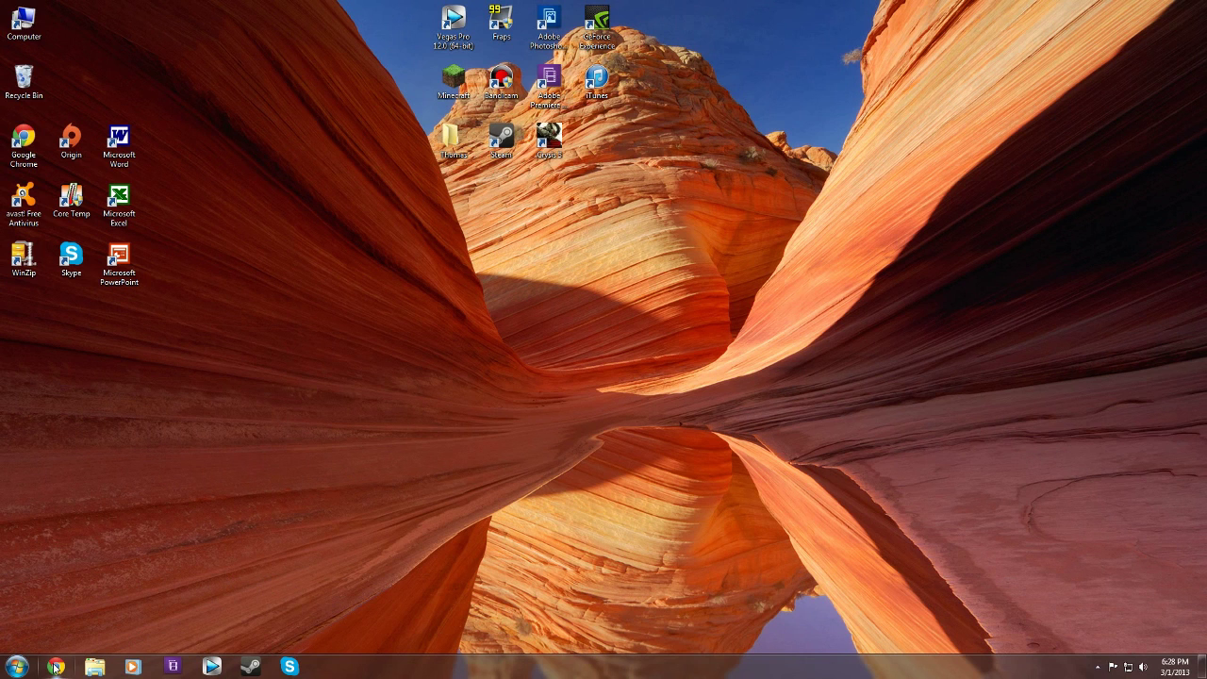
# Step: Search Google in Chrome for 'technic launcher' and highlight the technicpack address in the top result
pyautogui.click(56, 667)
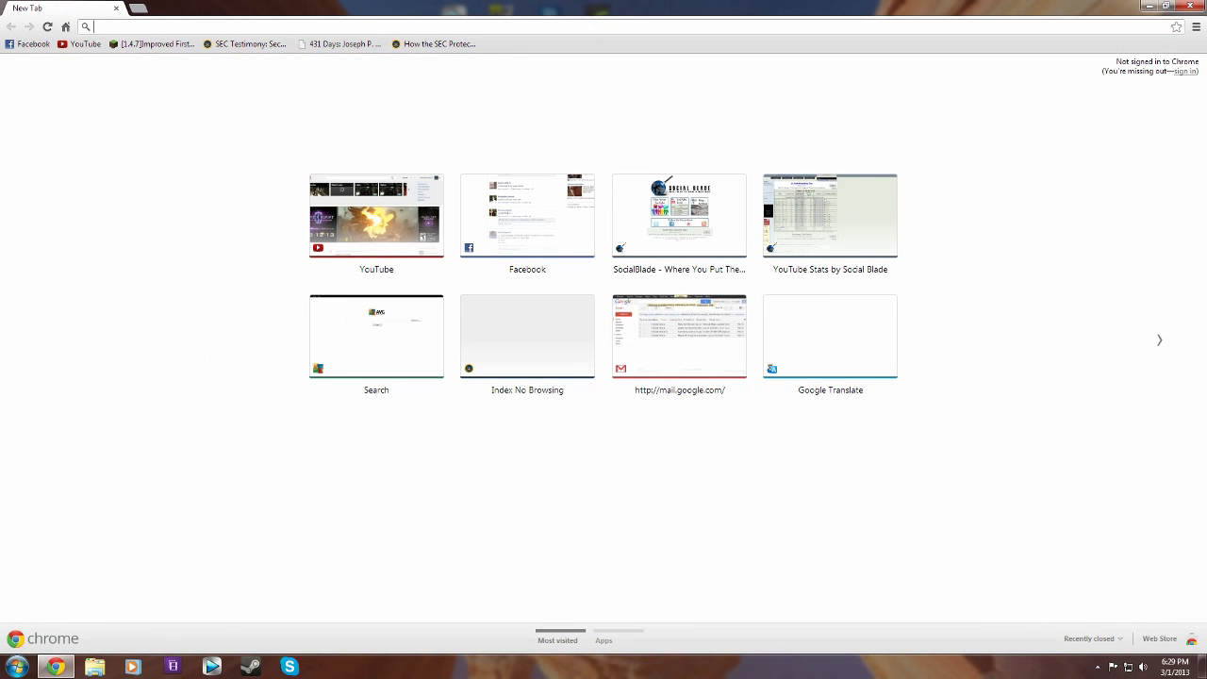
pyautogui.write('technic launcher')
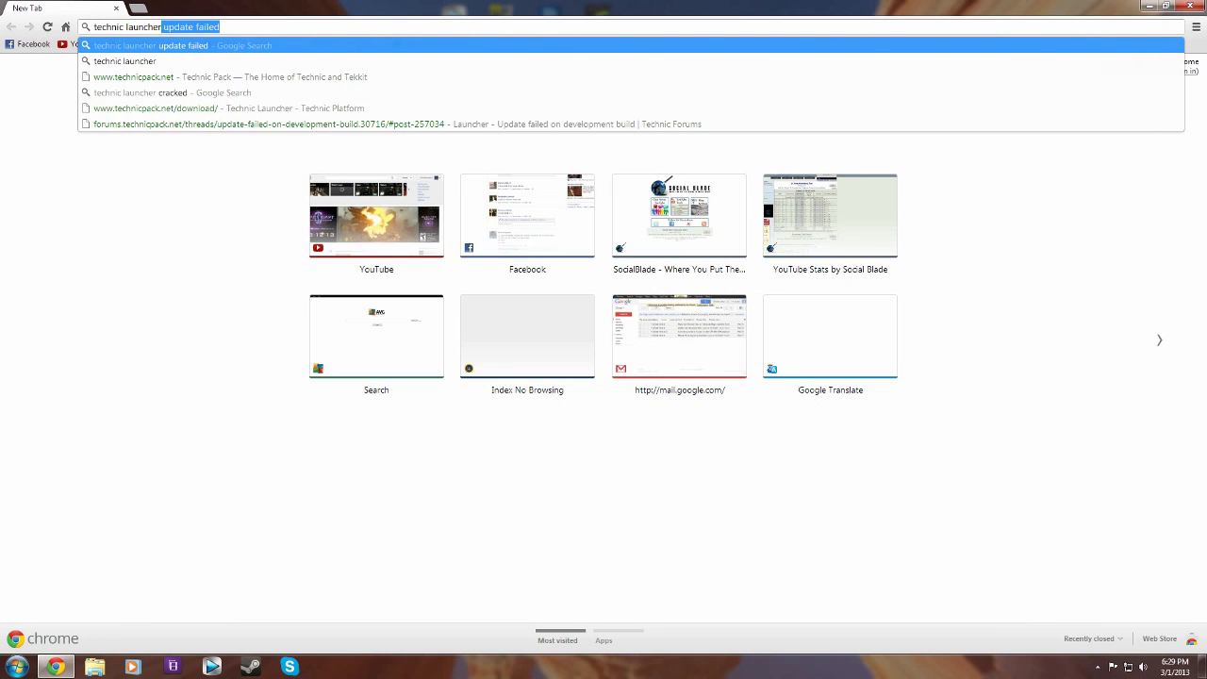
pyautogui.press('BackSpace')
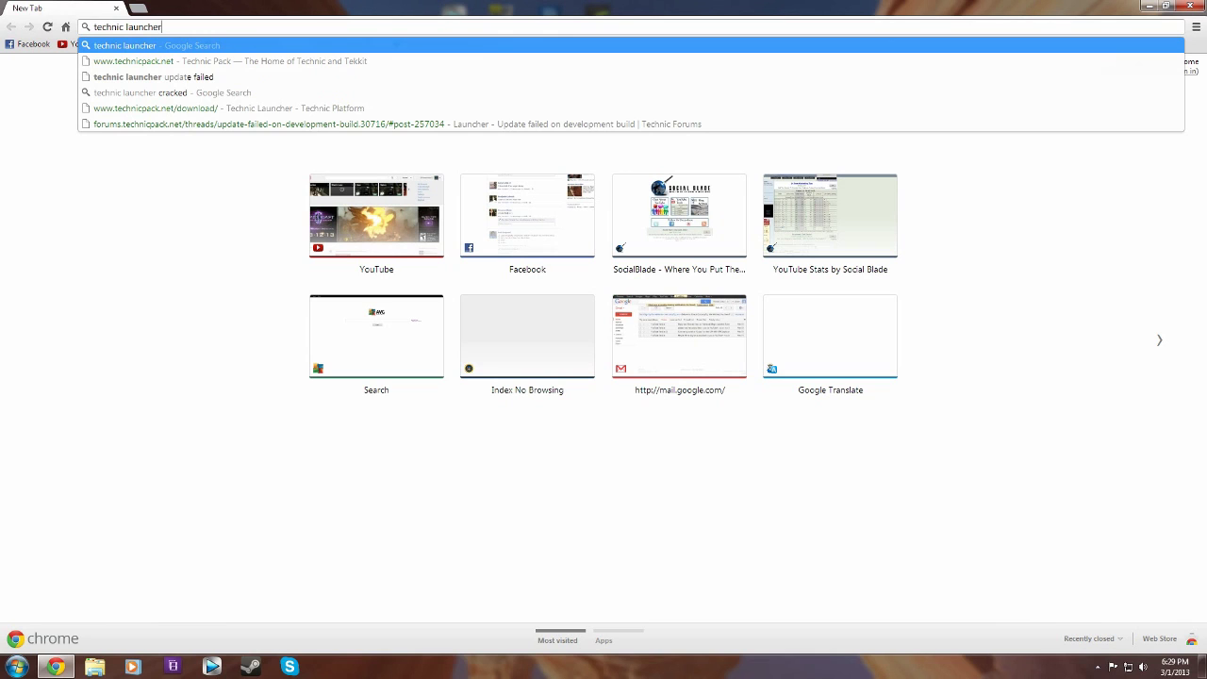
pyautogui.press('Return')
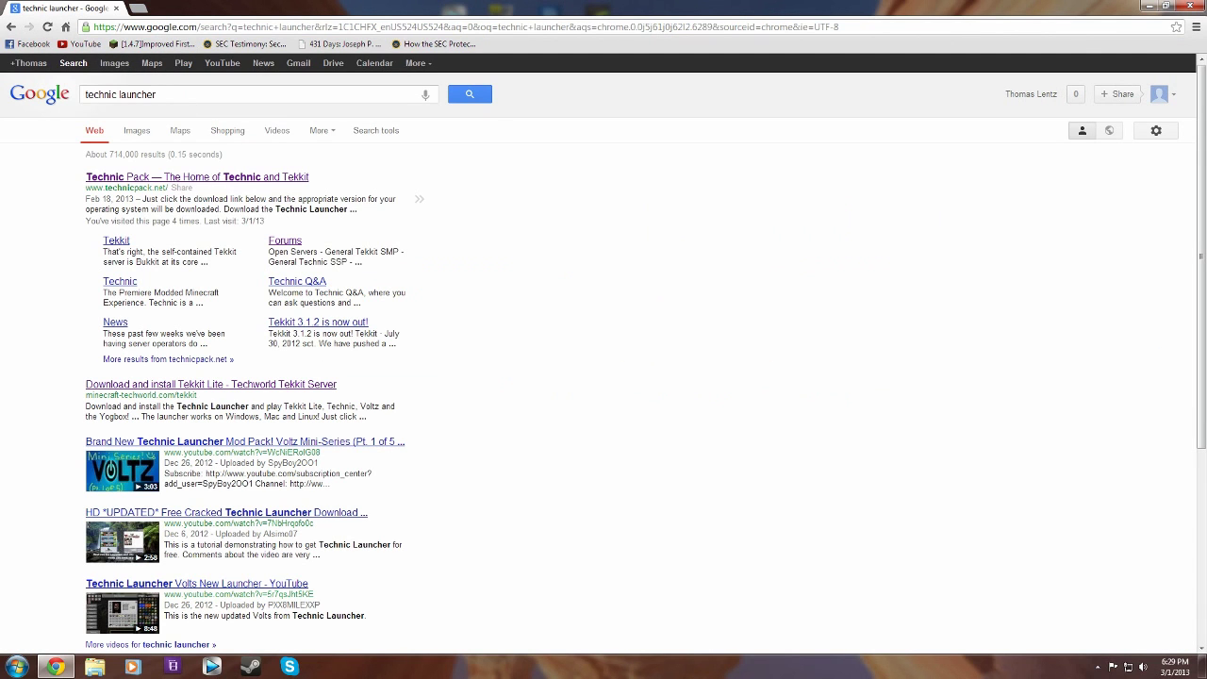
pyautogui.moveTo(103, 187); pyautogui.dragTo(147, 187)
# Step: Download the Windows TechnicLauncher.exe from the Technic Pack site's launcher download page
pyautogui.click(161, 177)
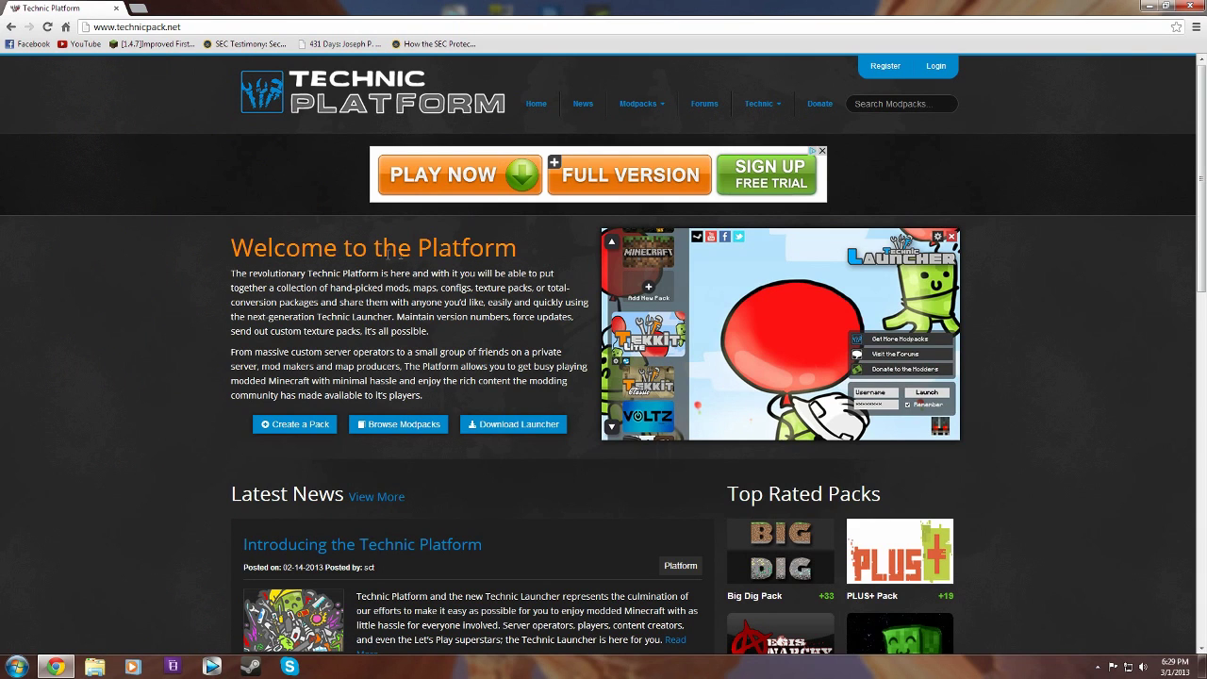
pyautogui.scroll(-1, 447, 348)
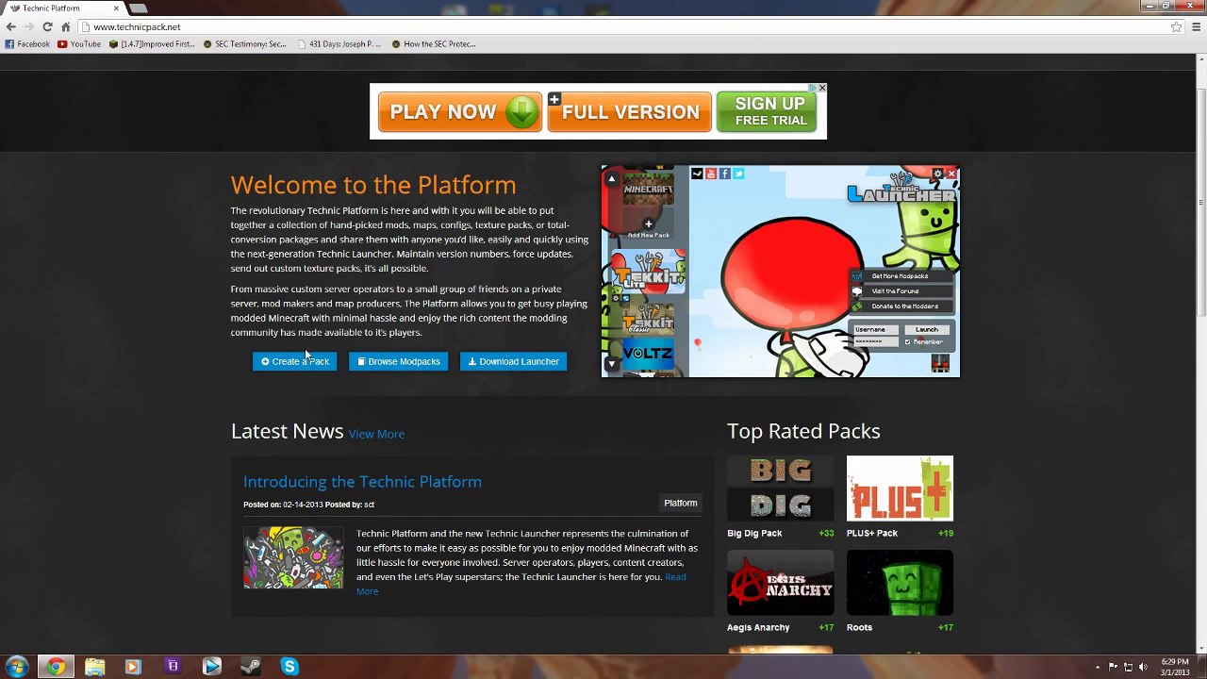
pyautogui.click(503, 368)
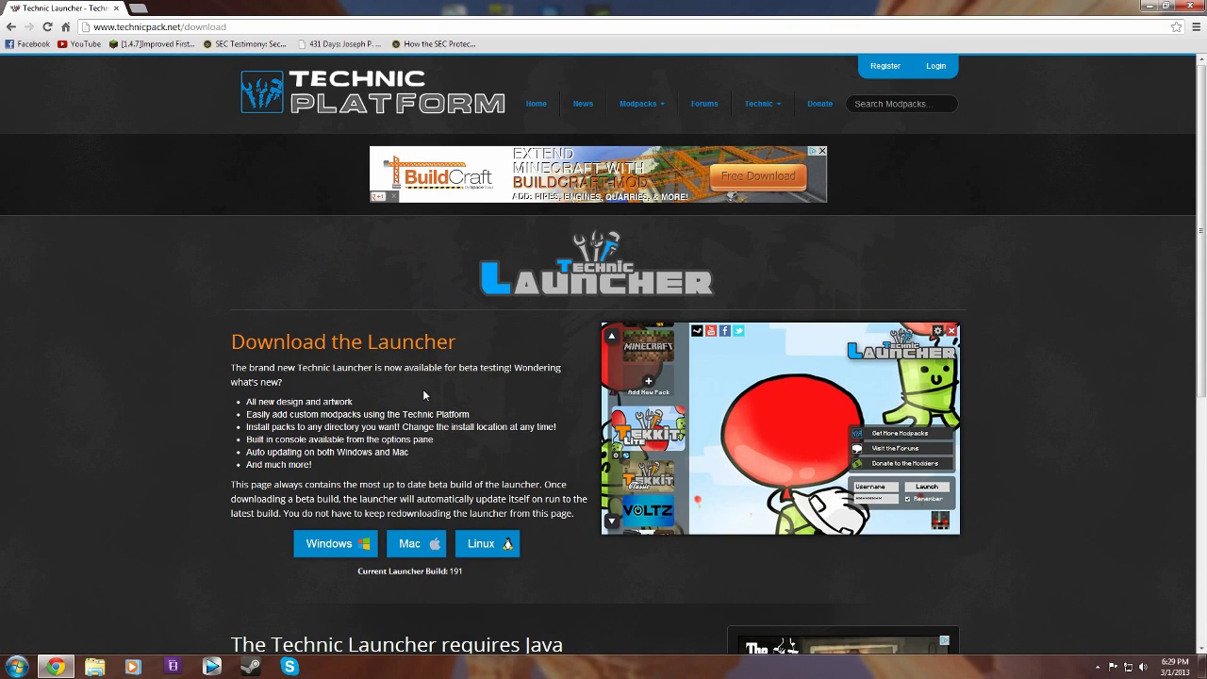
pyautogui.scroll(-1, 422, 388)
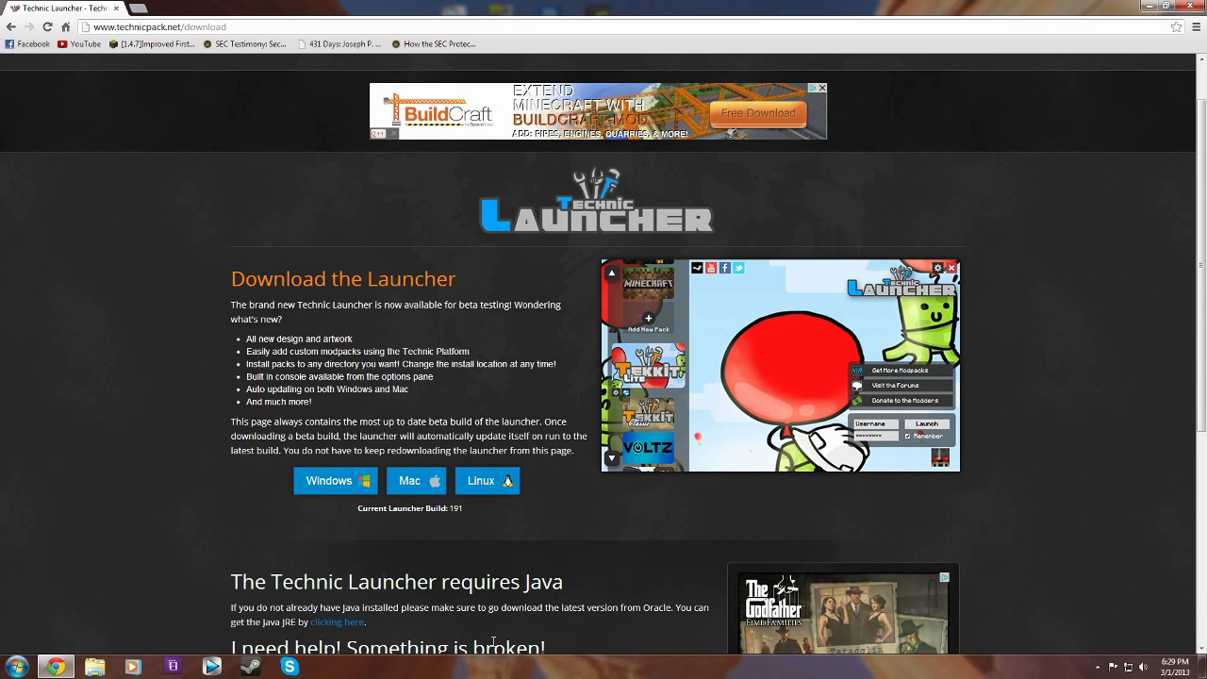
pyautogui.click(358, 491)
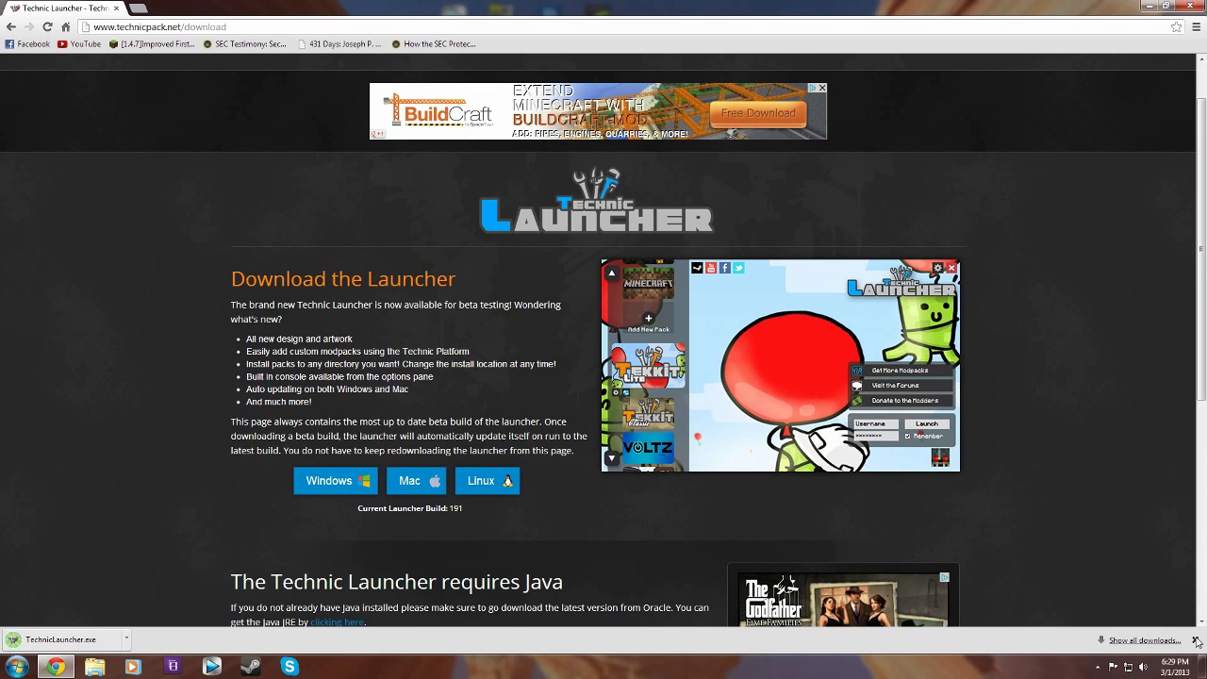
# Step: Dismiss the download bar, minimize Chrome, and open the Games > Minecraft folder
pyautogui.click(1196, 640)
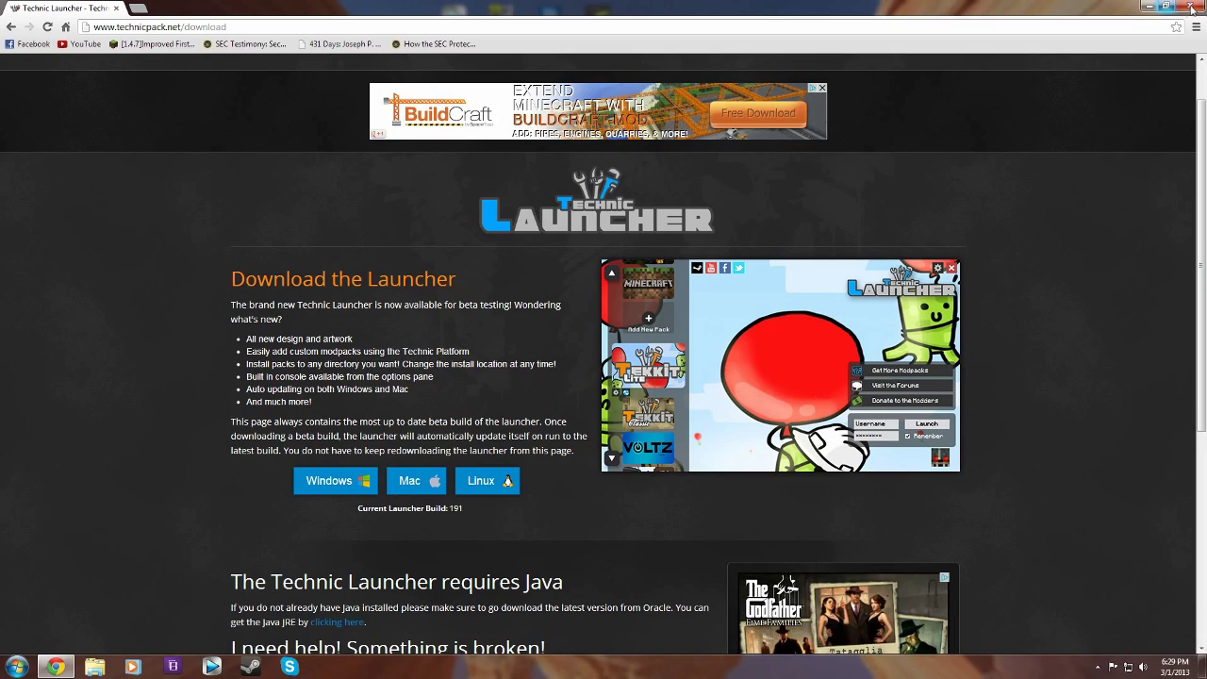
pyautogui.click(1149, 6)
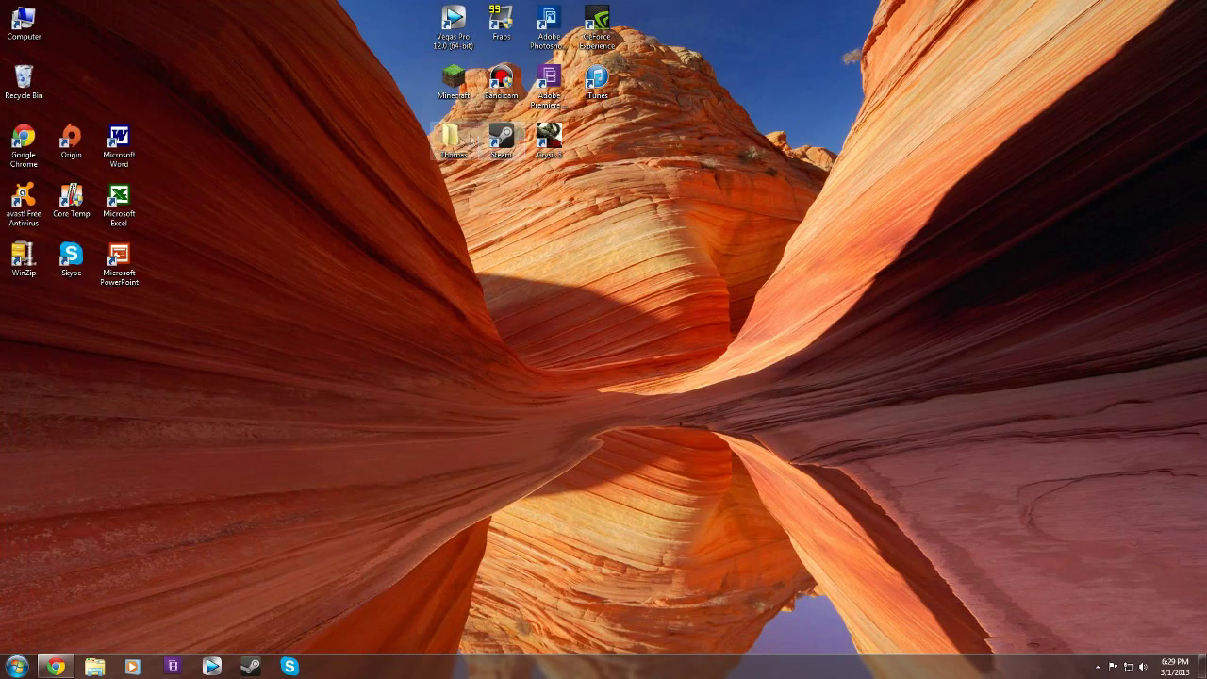
pyautogui.doubleClick(471, 142)
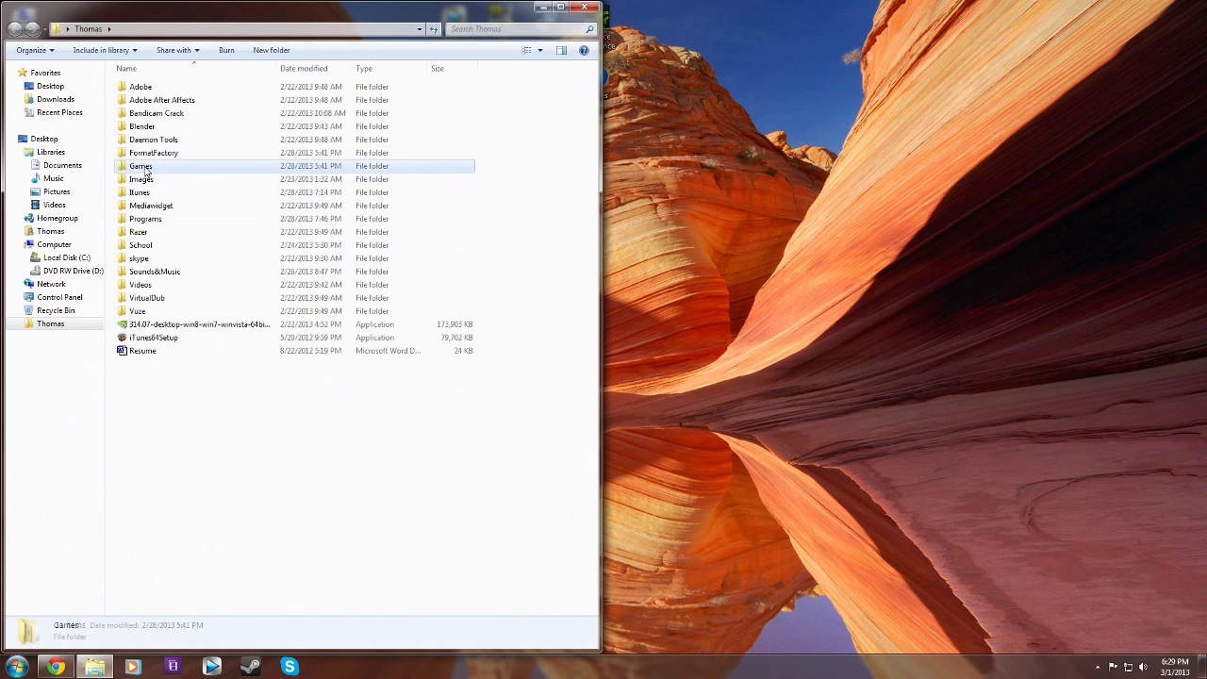
pyautogui.doubleClick(146, 170)
pyautogui.doubleClick(150, 165)
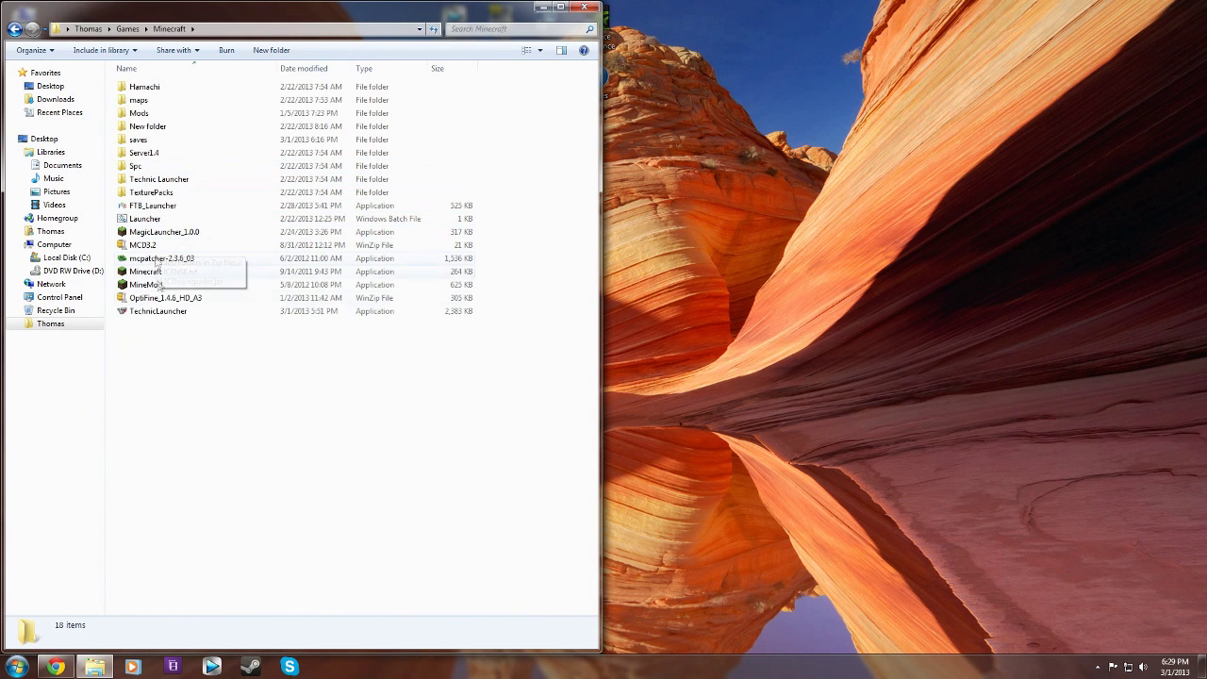
# Step: Run TechnicLauncher from the Minecraft folder, accepting the security warning
pyautogui.click(161, 313)
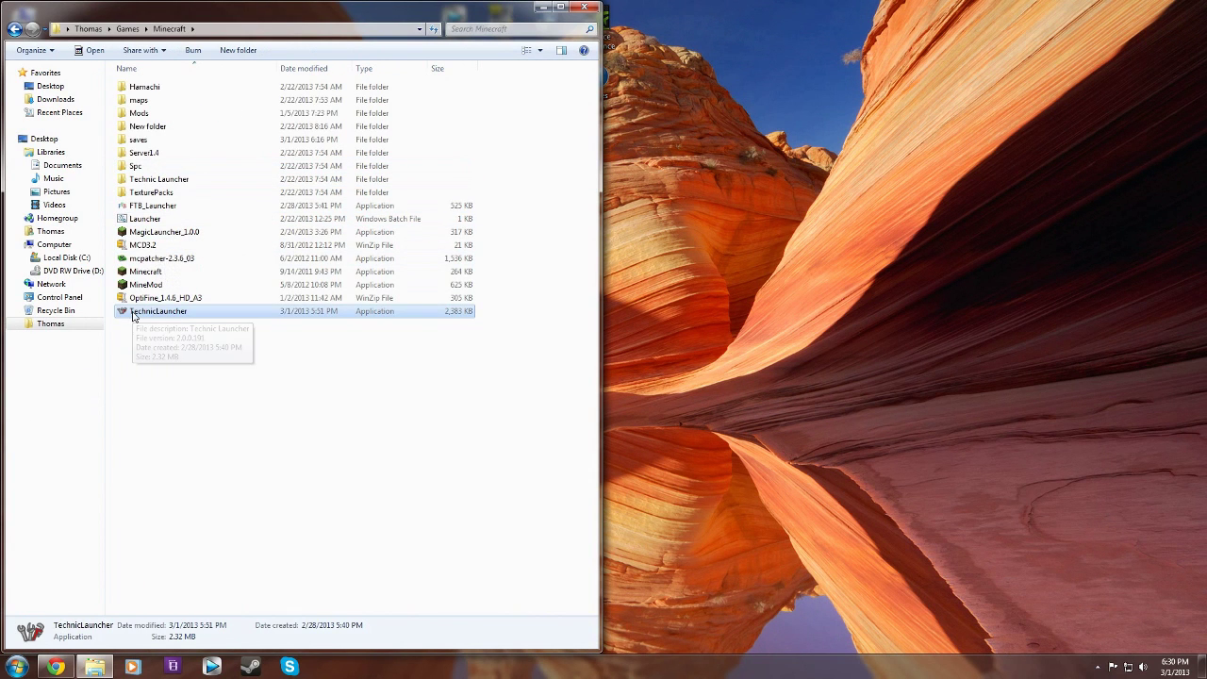
pyautogui.doubleClick(133, 315)
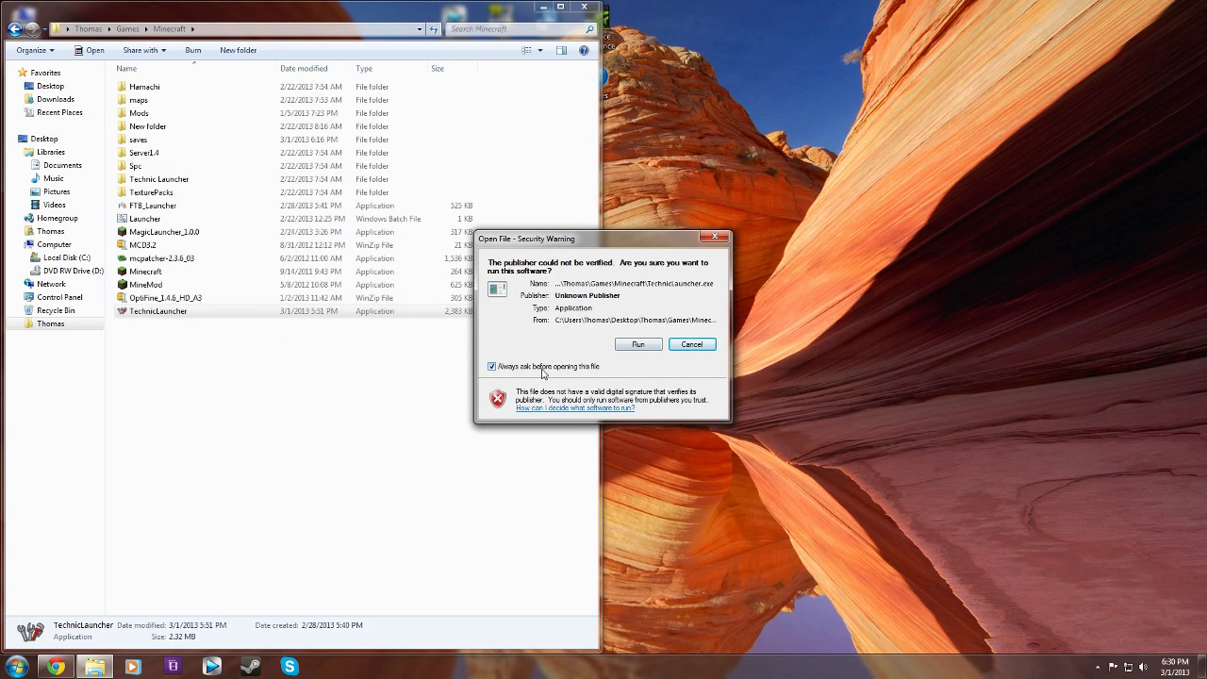
pyautogui.click(639, 344)
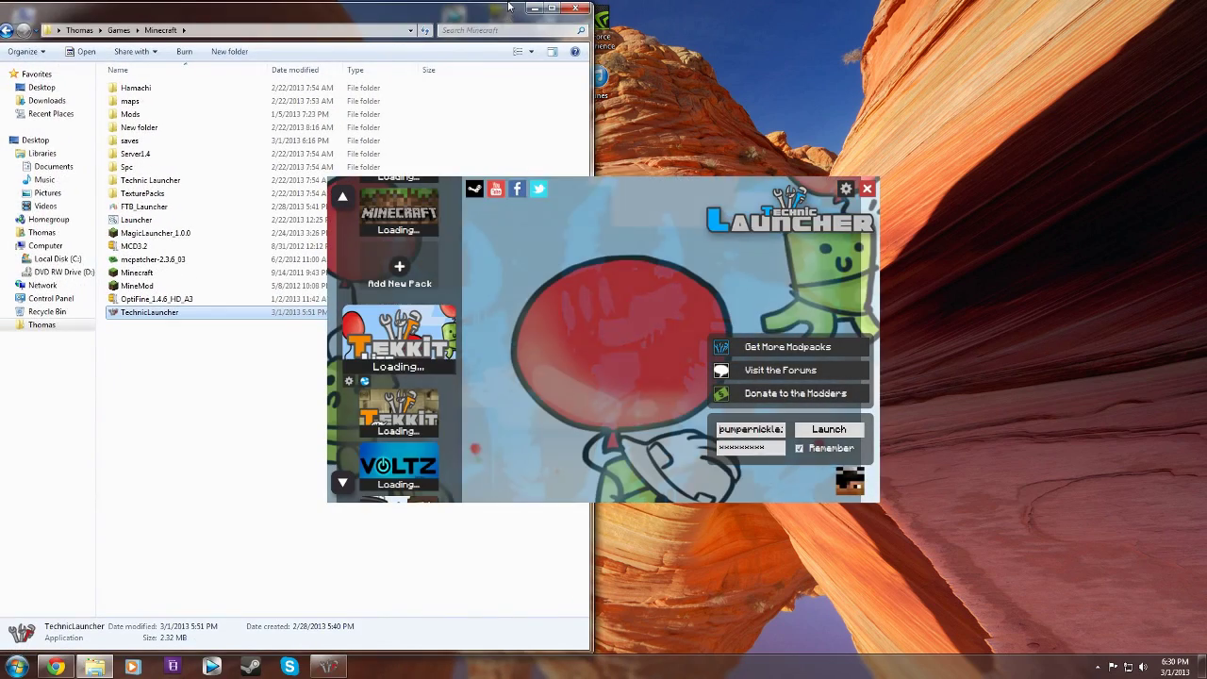
# Step: Reposition the launcher window, scroll the pack list to Hack/Mine, and launch it
pyautogui.moveTo(508, 7); pyautogui.dragTo(508, 73)
pyautogui.moveTo(647, 221); pyautogui.dragTo(781, 154)
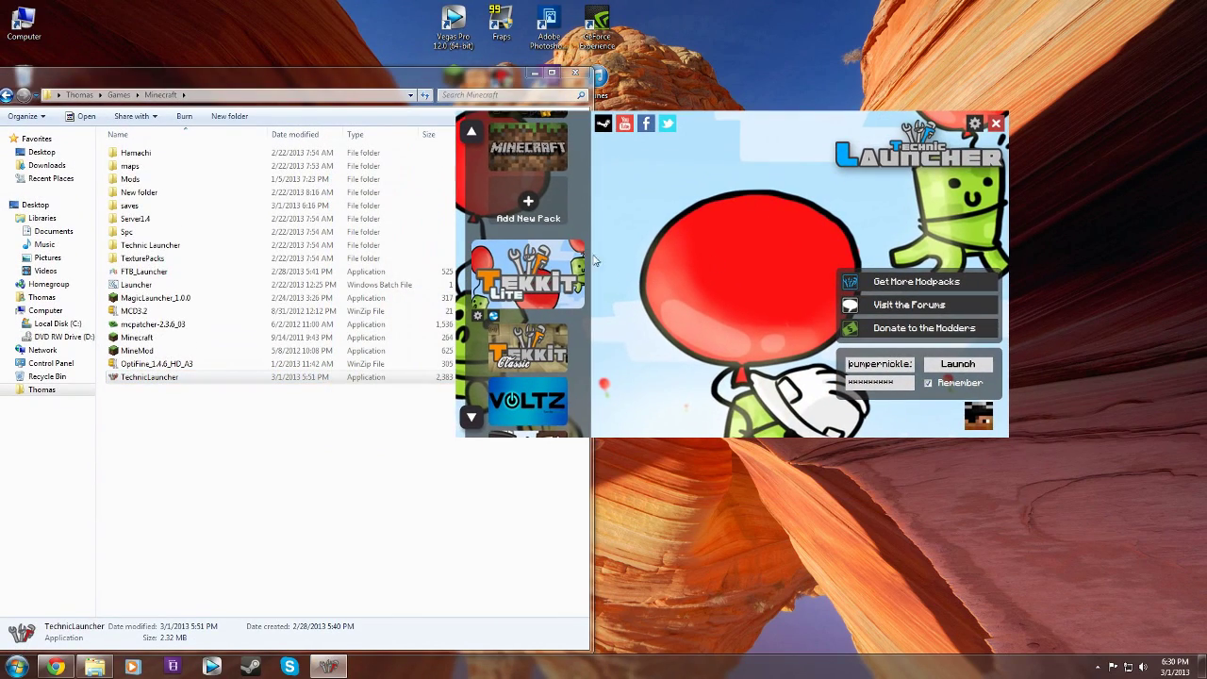
pyautogui.scroll(3, 574, 223)
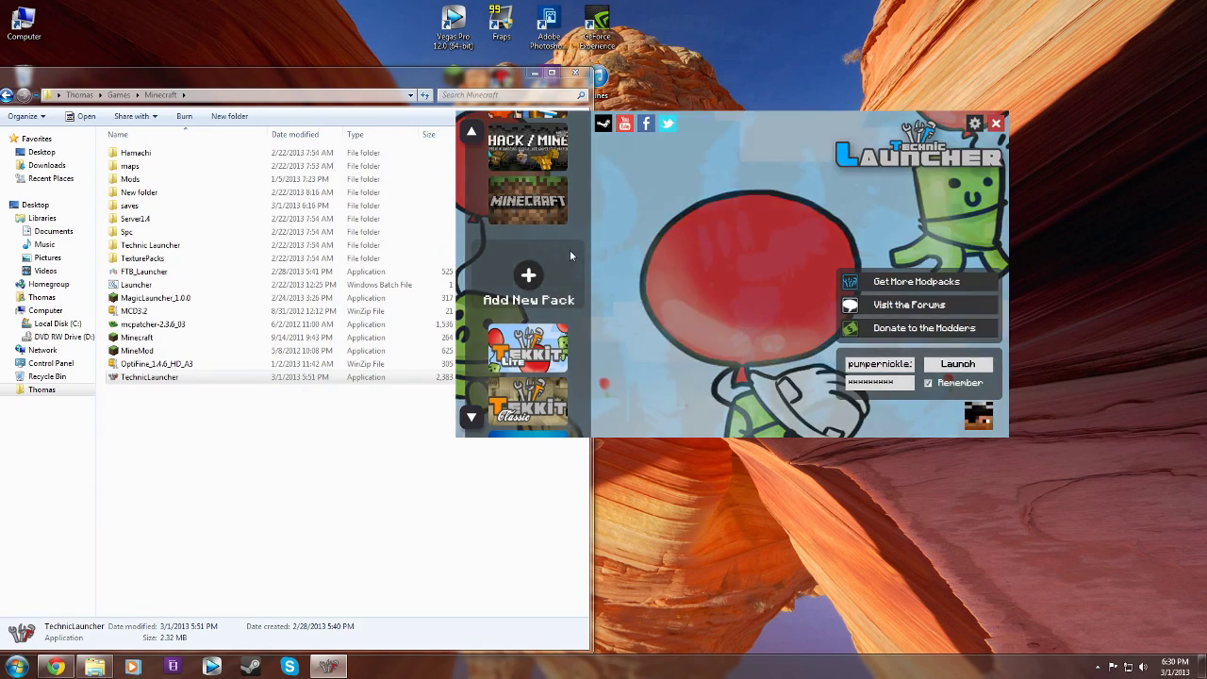
pyautogui.scroll(2, 566, 268)
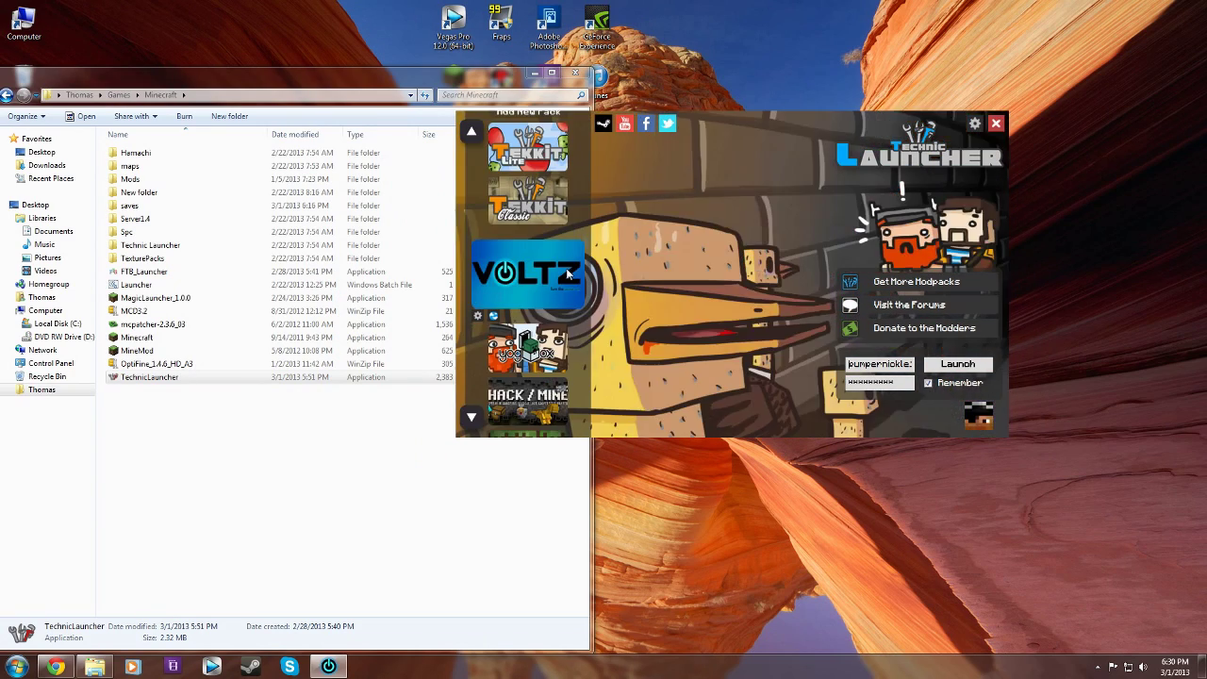
pyautogui.scroll(-2, 557, 312)
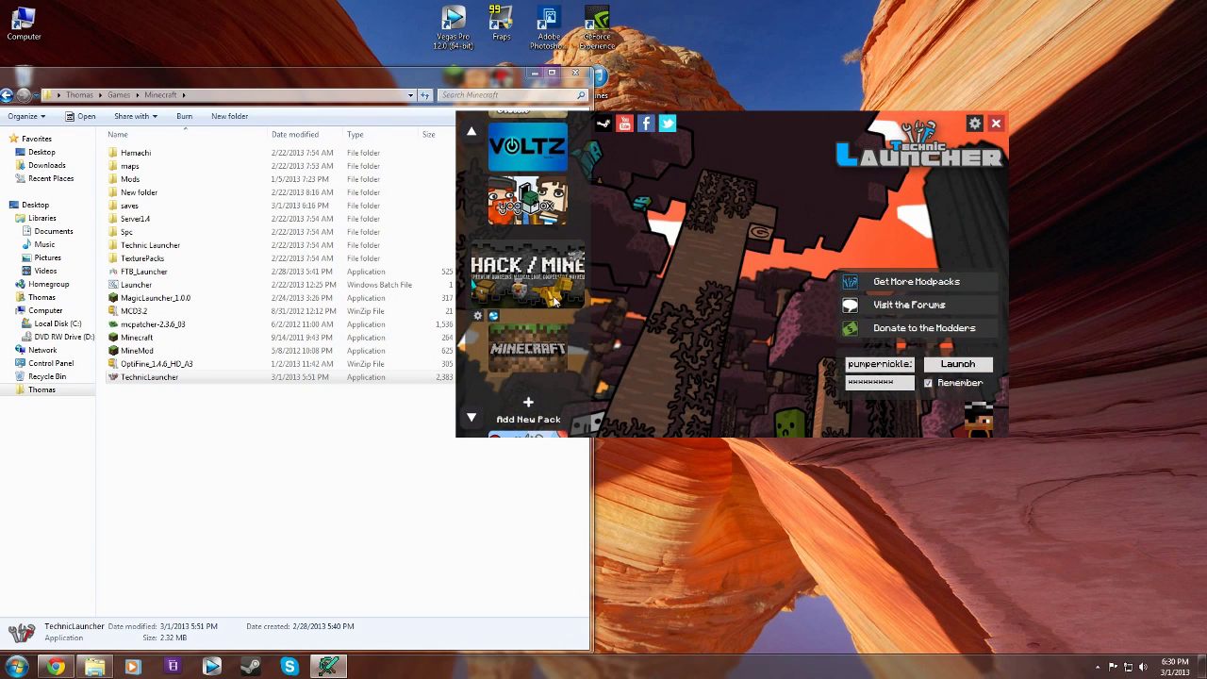
pyautogui.scroll(-1, 557, 300)
pyautogui.scroll(2, 551, 295)
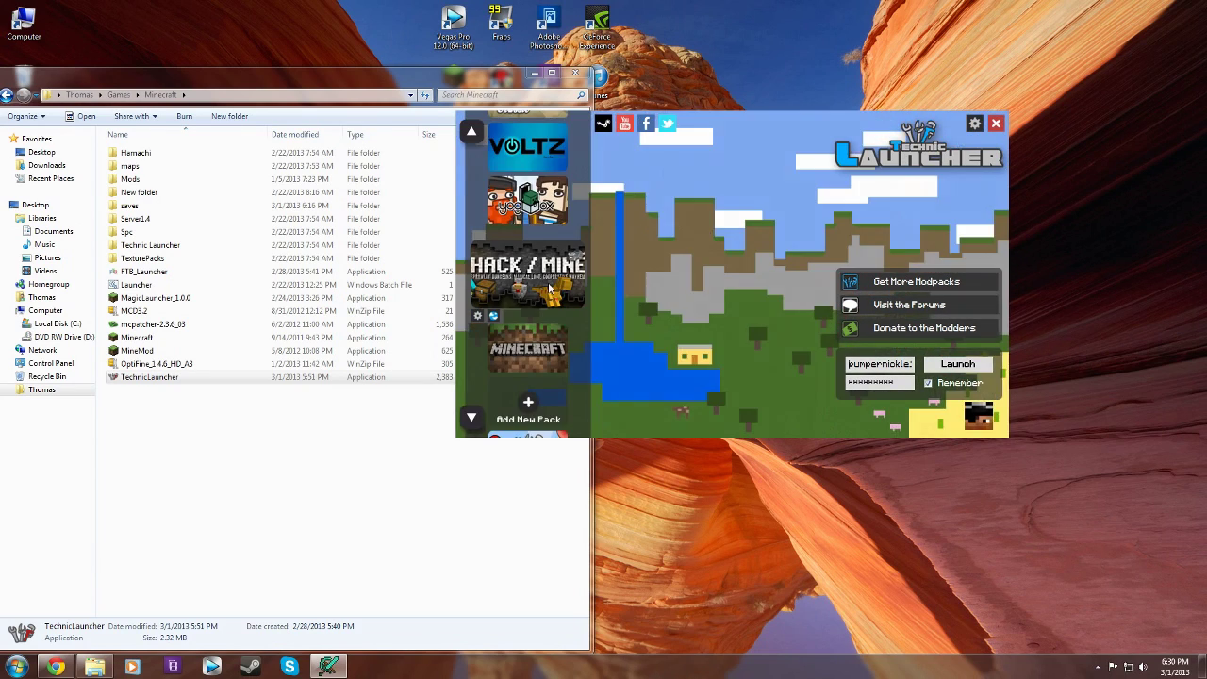
pyautogui.scroll(-1, 552, 294)
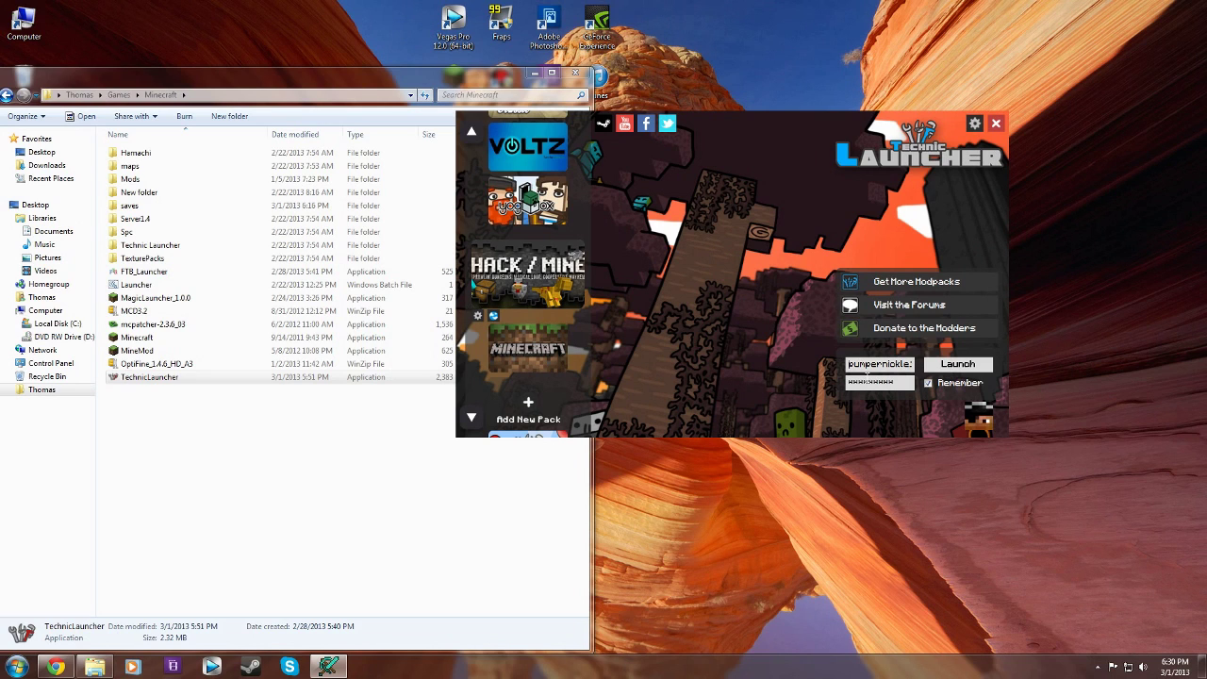
pyautogui.click(938, 368)
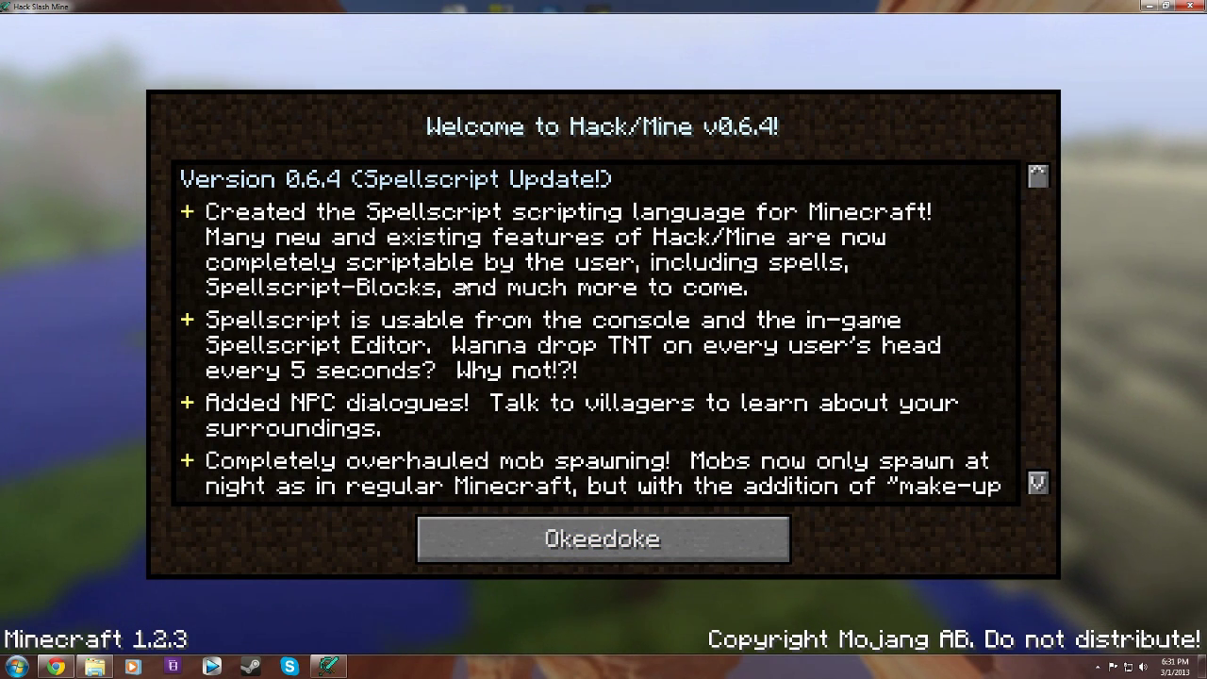
# Step: Dismiss the Hack/Mine welcome changelog and start creating a new singleplayer world
pyautogui.scroll(-15, 600, 330)
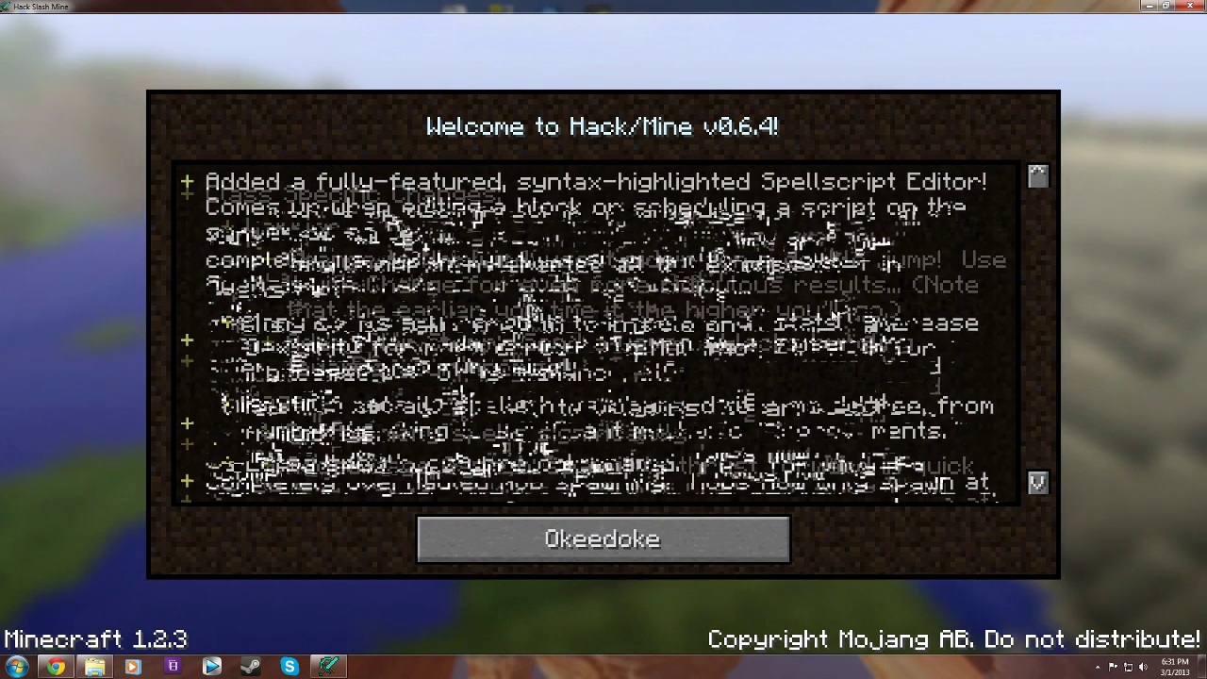
pyautogui.scroll(20, 600, 330)
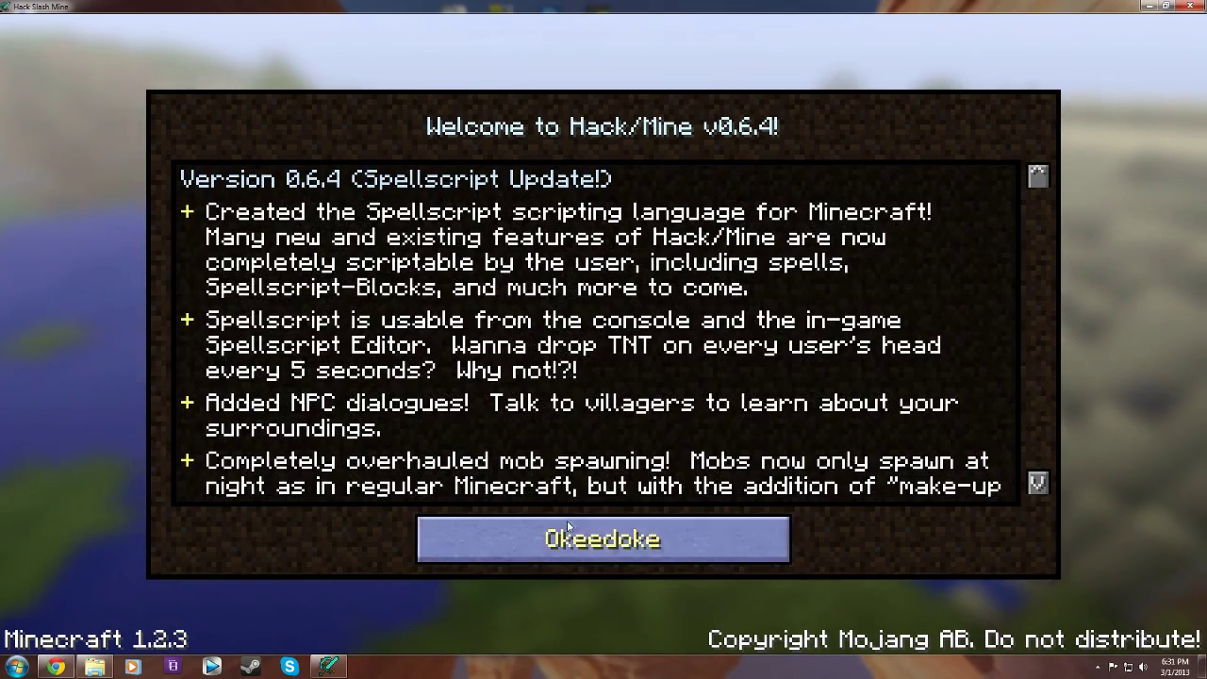
pyautogui.click(604, 540)
pyautogui.click(648, 340)
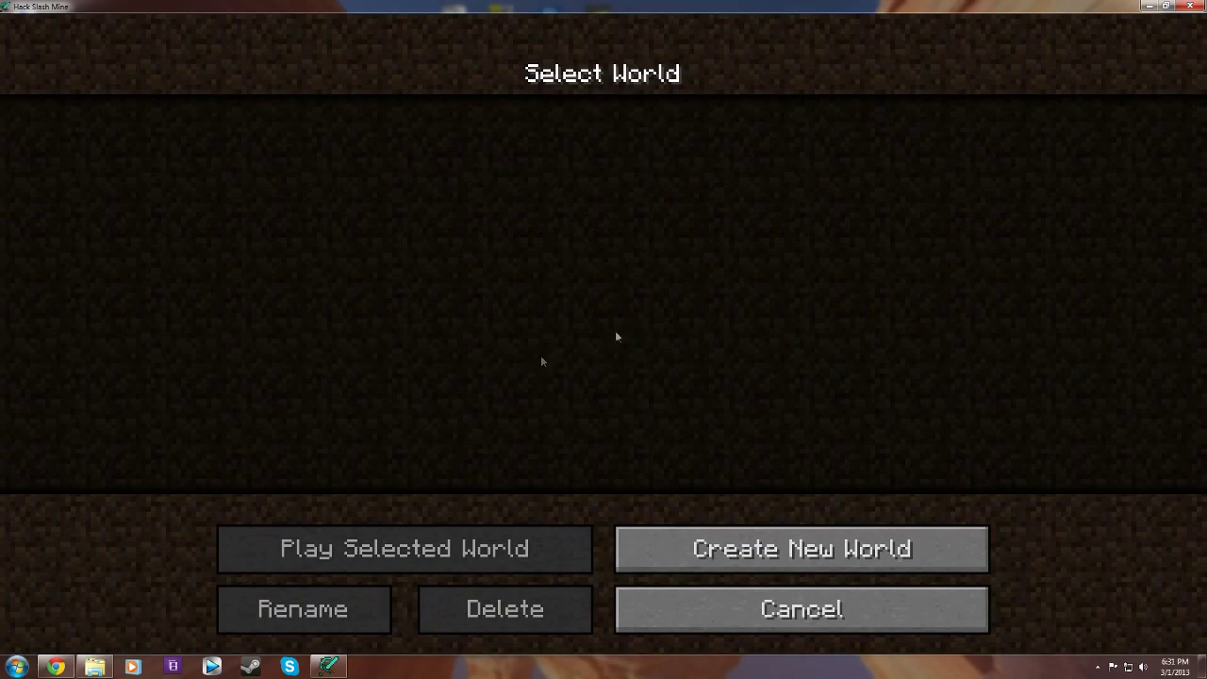
pyautogui.click(750, 533)
# Step: Name the world 'HacknSlash', fixing the typo, and generate it
pyautogui.press('BackSpace')
pyautogui.press('BackSpace')
pyautogui.press('BackSpace')
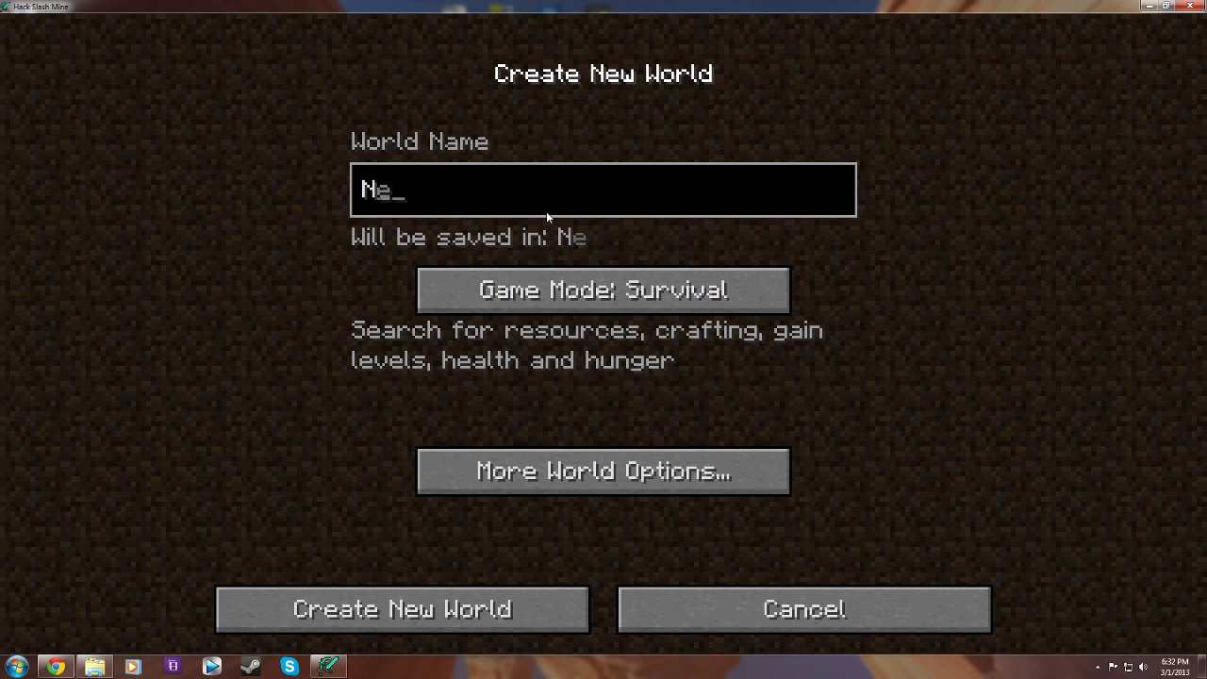
pyautogui.write('Hack')
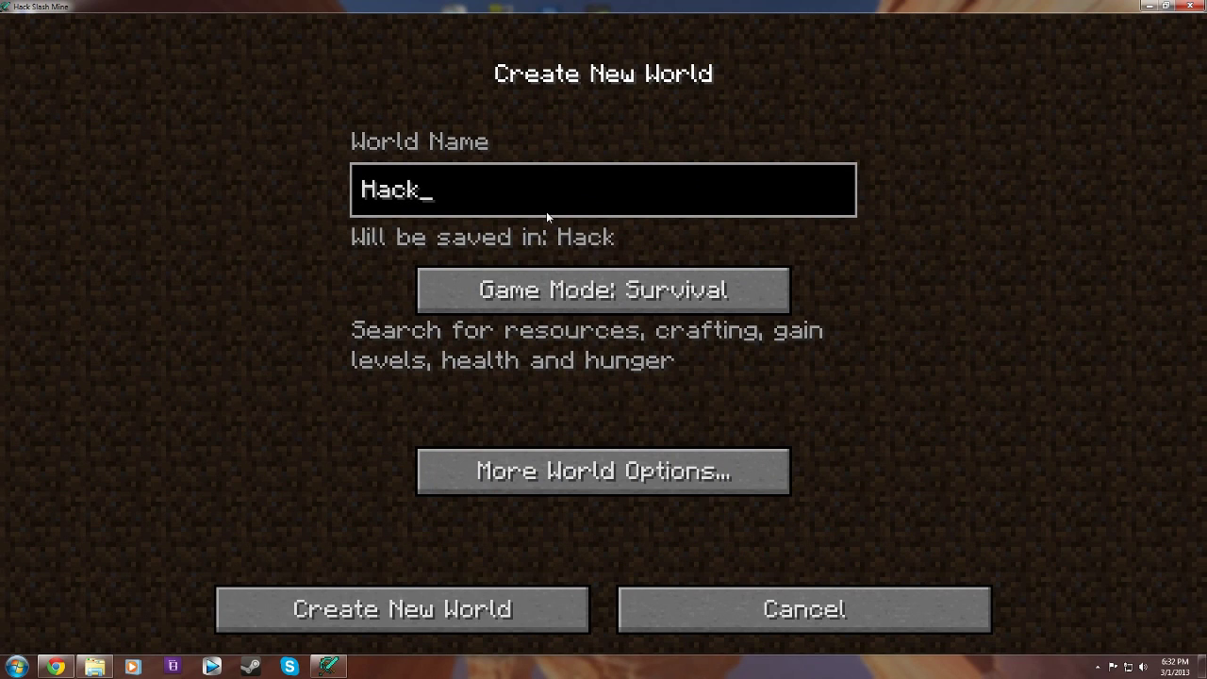
pyautogui.write('nSlach')
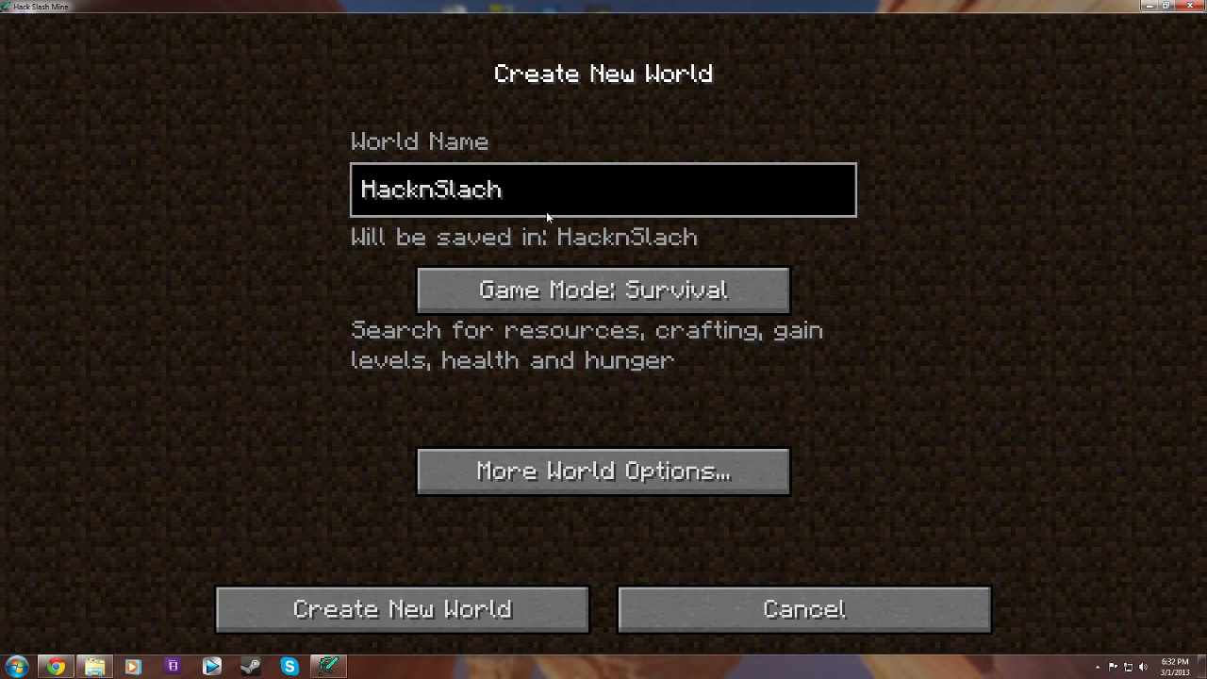
pyautogui.press('BackSpace')
pyautogui.press('BackSpace')
pyautogui.write('sh')
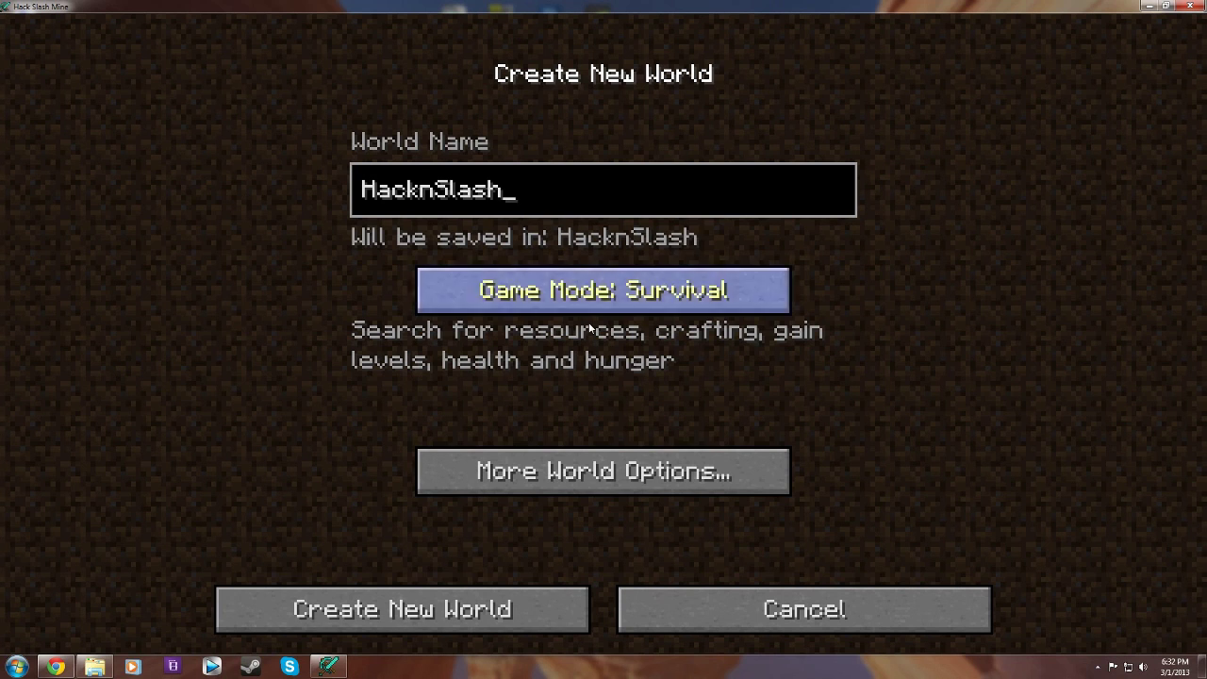
pyautogui.click(469, 618)
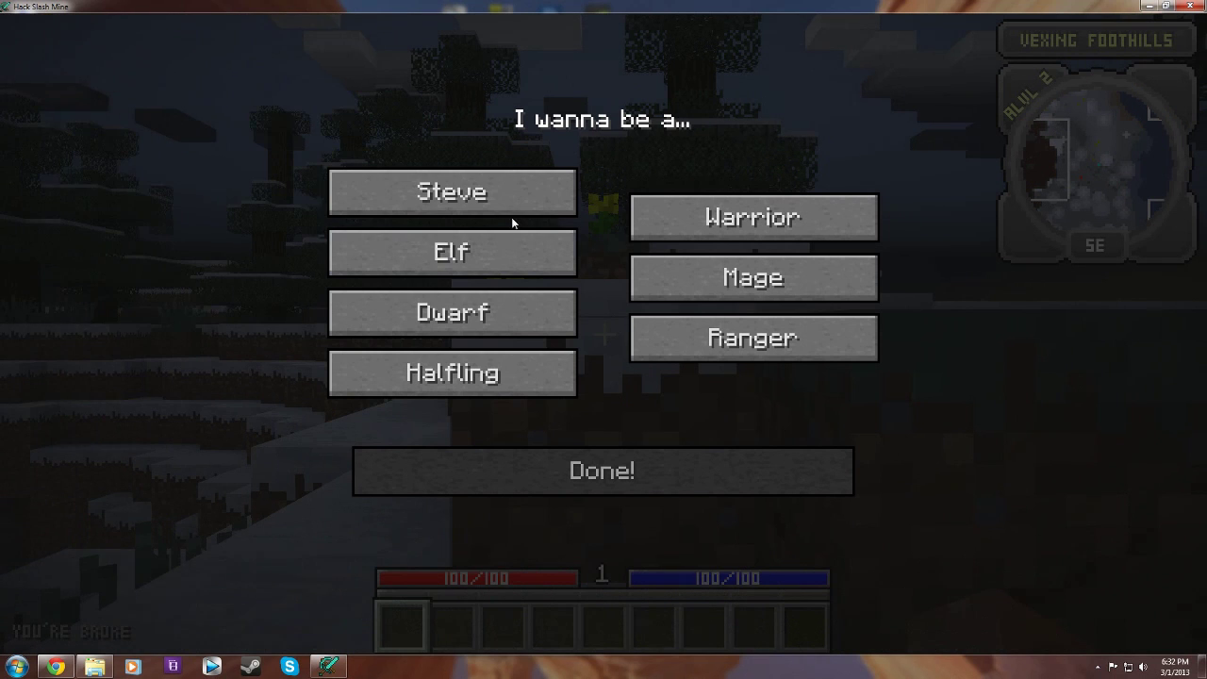
# Step: Choose the Steve race and Ranger class and confirm to start playing
pyautogui.click(523, 192)
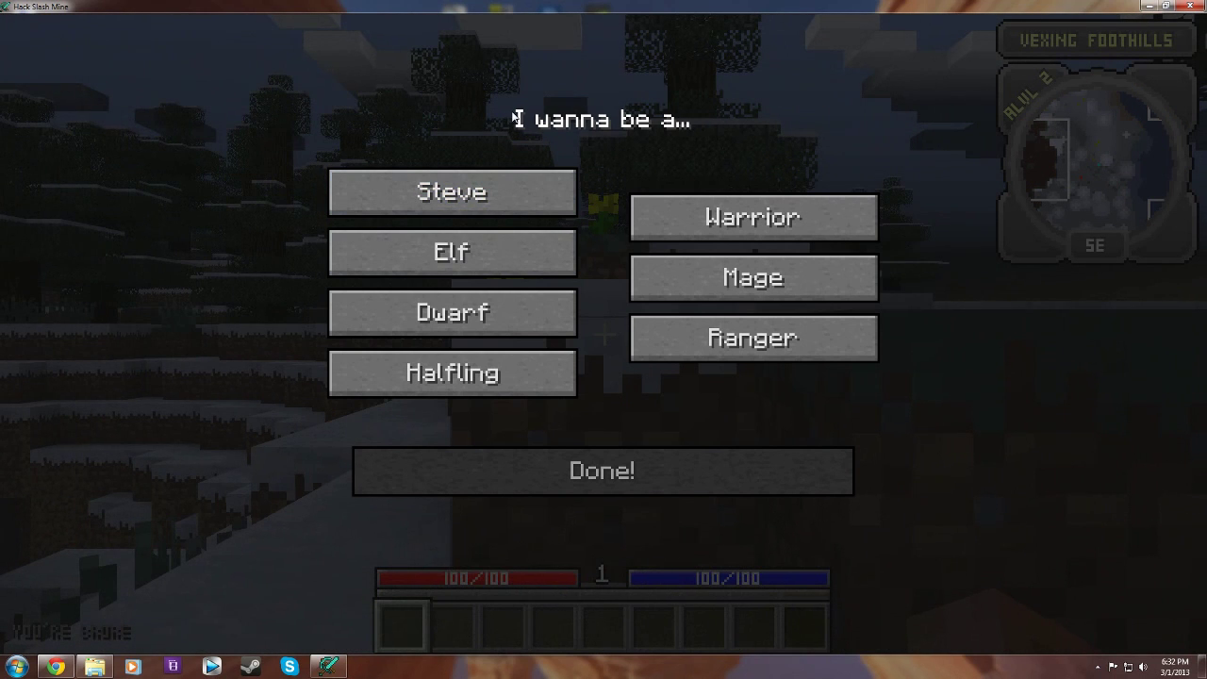
pyautogui.moveTo(531, 203)
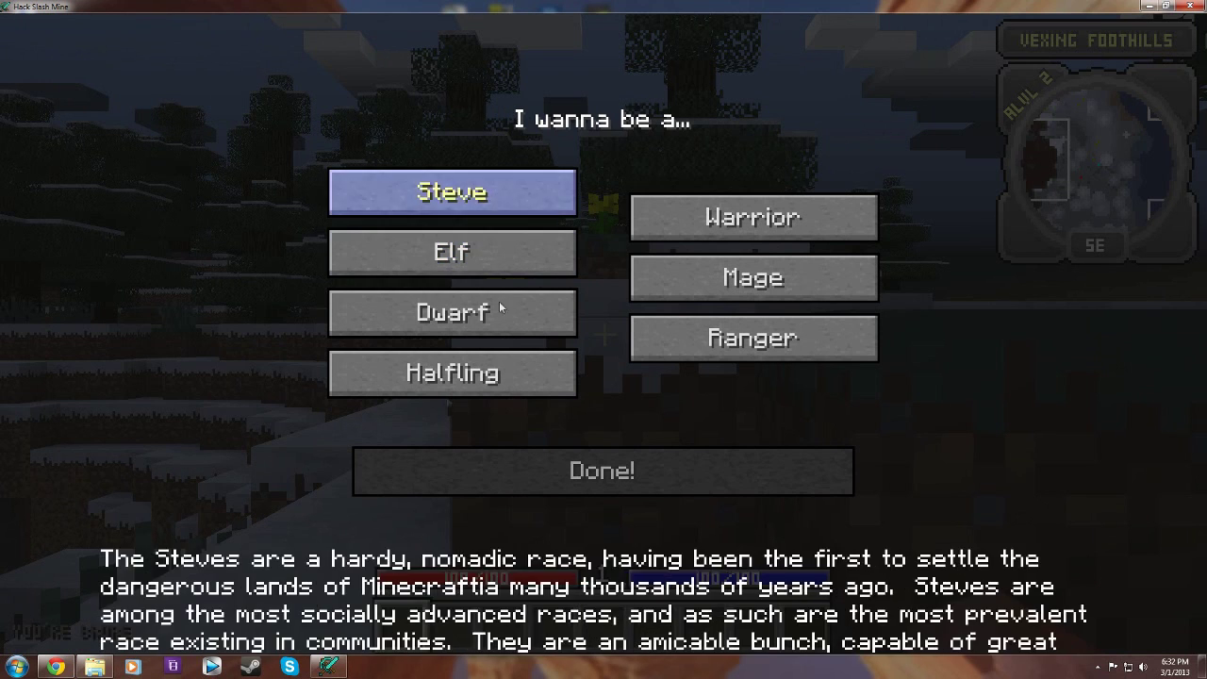
pyautogui.click(531, 208)
pyautogui.moveTo(816, 220)
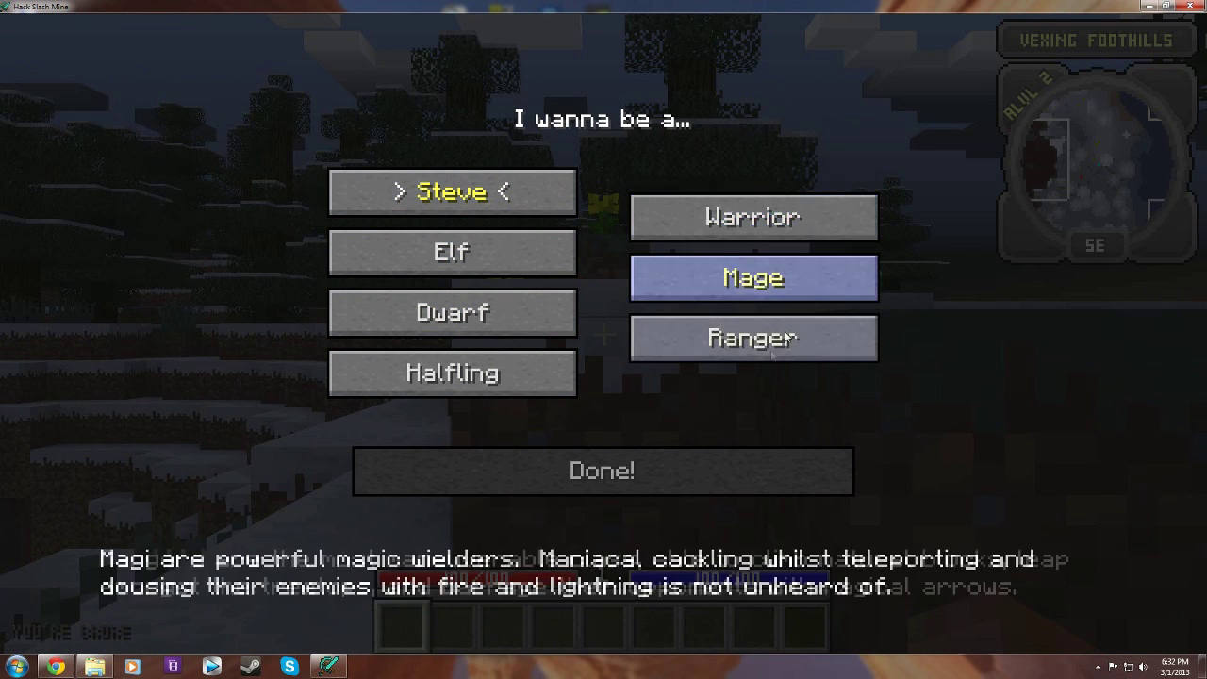
pyautogui.click(647, 478)
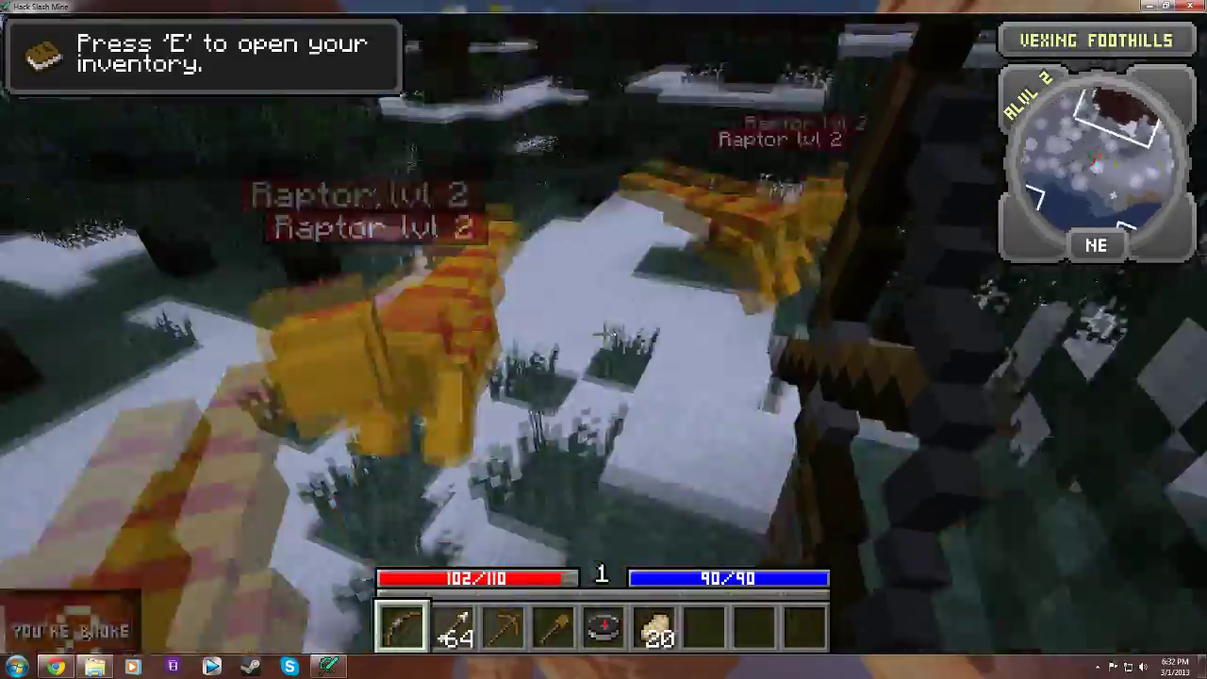
# Step: Fire arrows repeatedly at the attacking Raptors until the burning one is finished off
pyautogui.rightClick(603, 333)
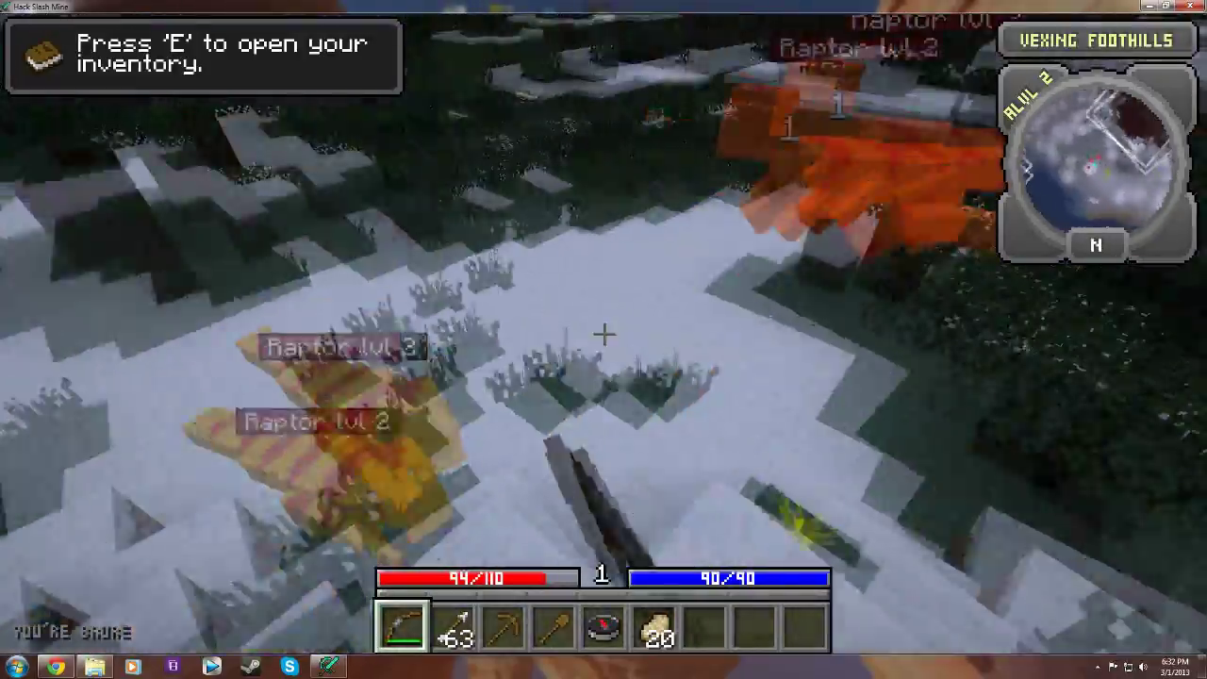
pyautogui.rightClick(604, 333)
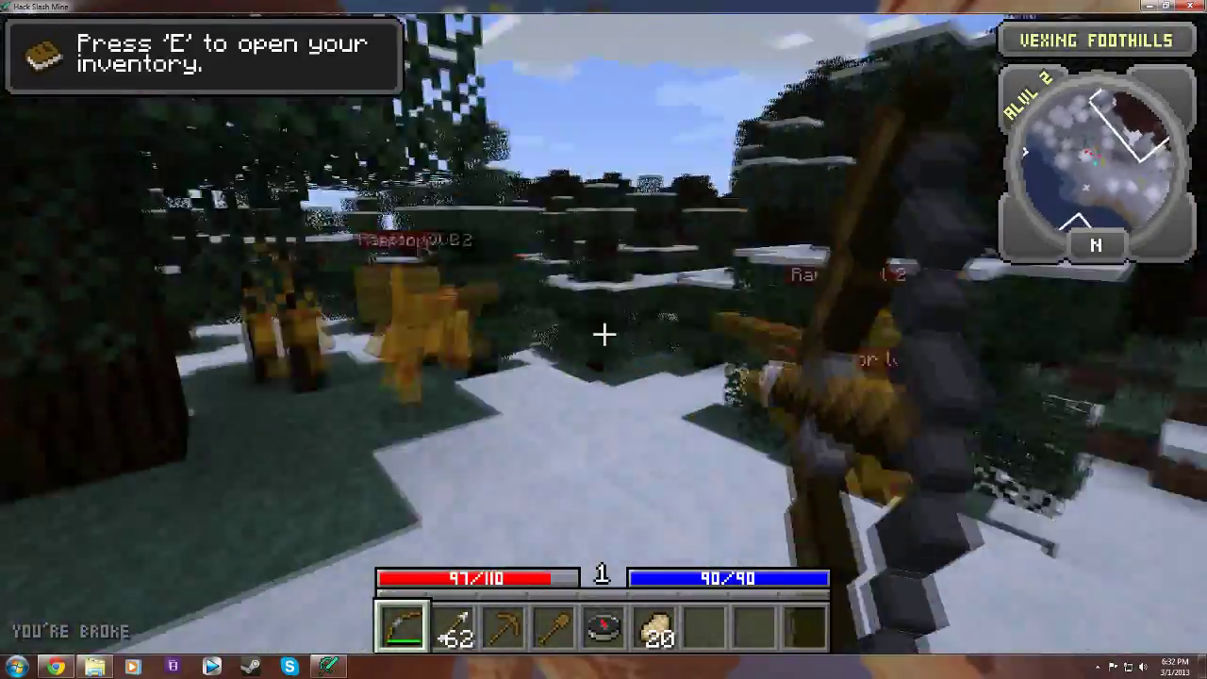
pyautogui.rightClick(604, 333)
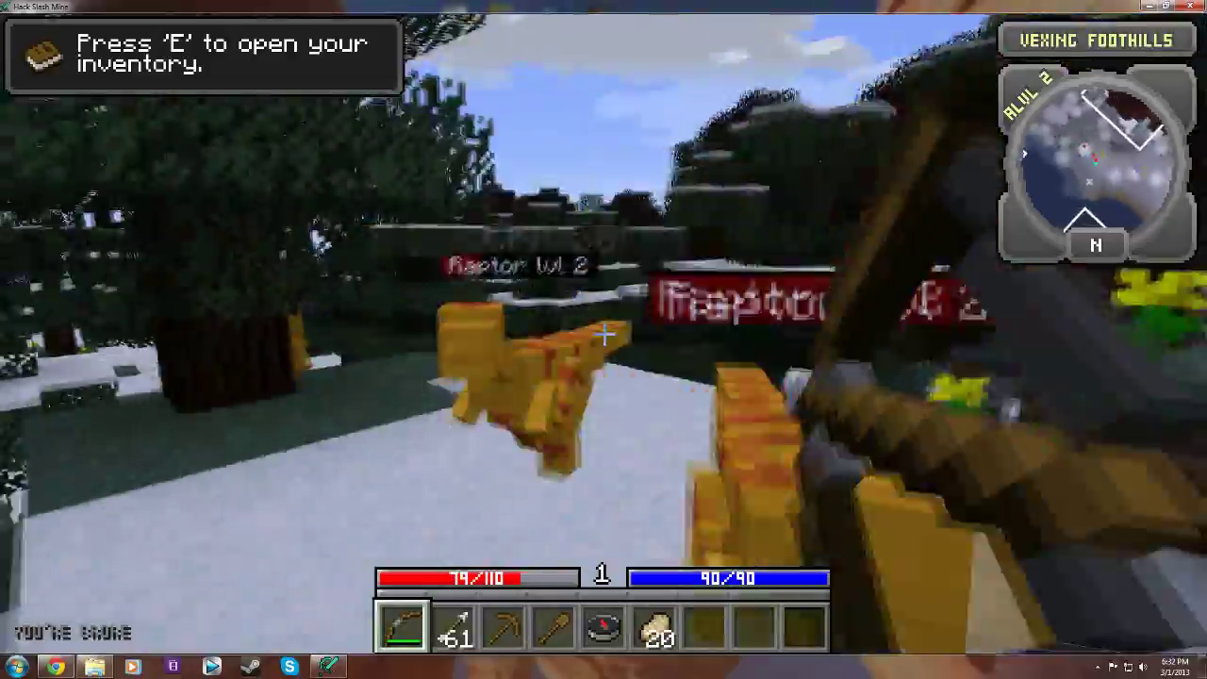
pyautogui.rightClick(604, 333)
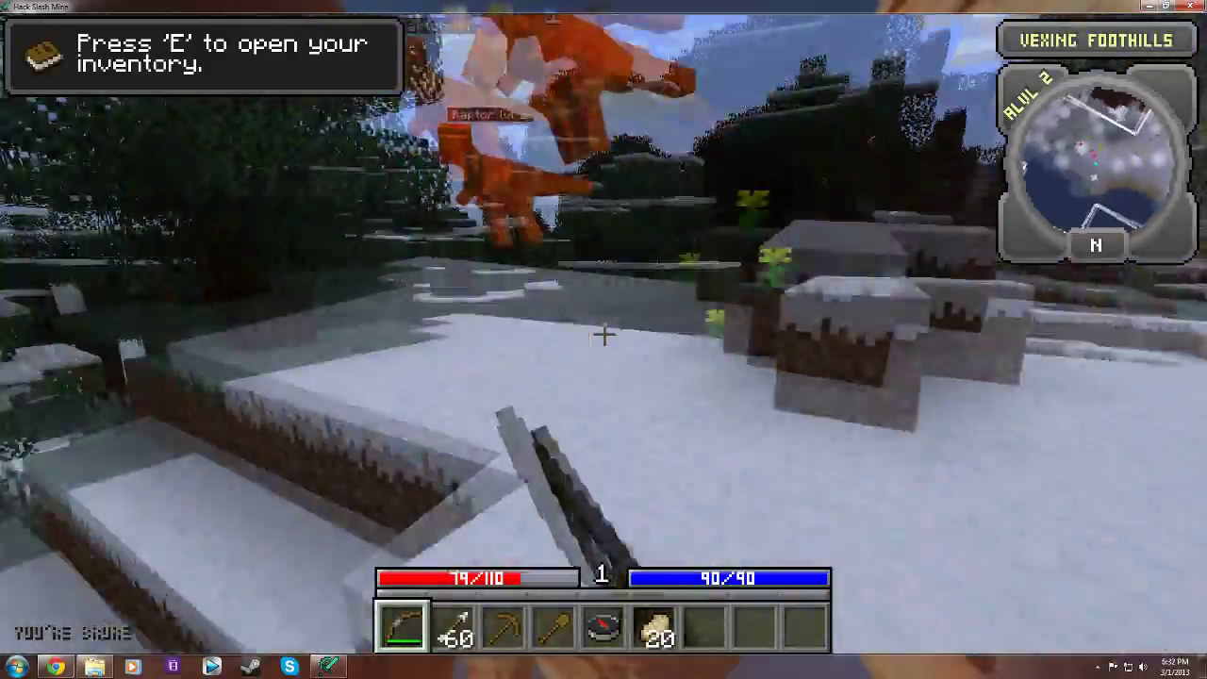
pyautogui.rightClick(603, 333)
pyautogui.rightClick(604, 333)
pyautogui.rightClick(604, 333)
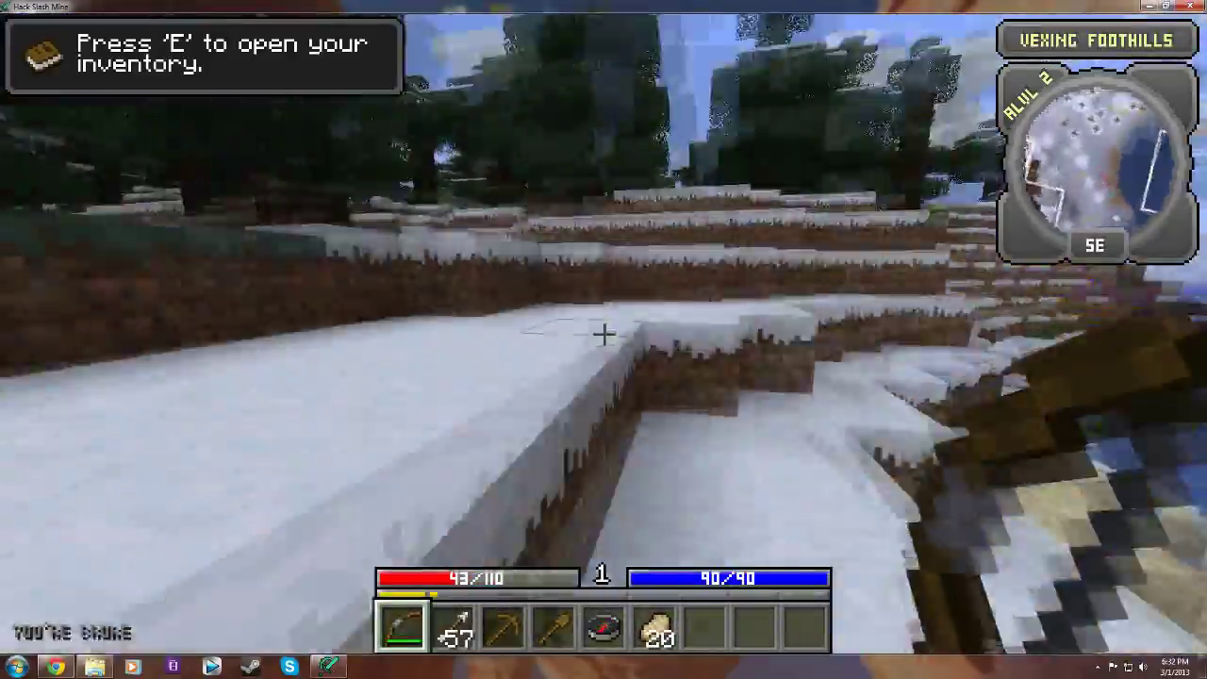
pyautogui.rightClick(604, 333)
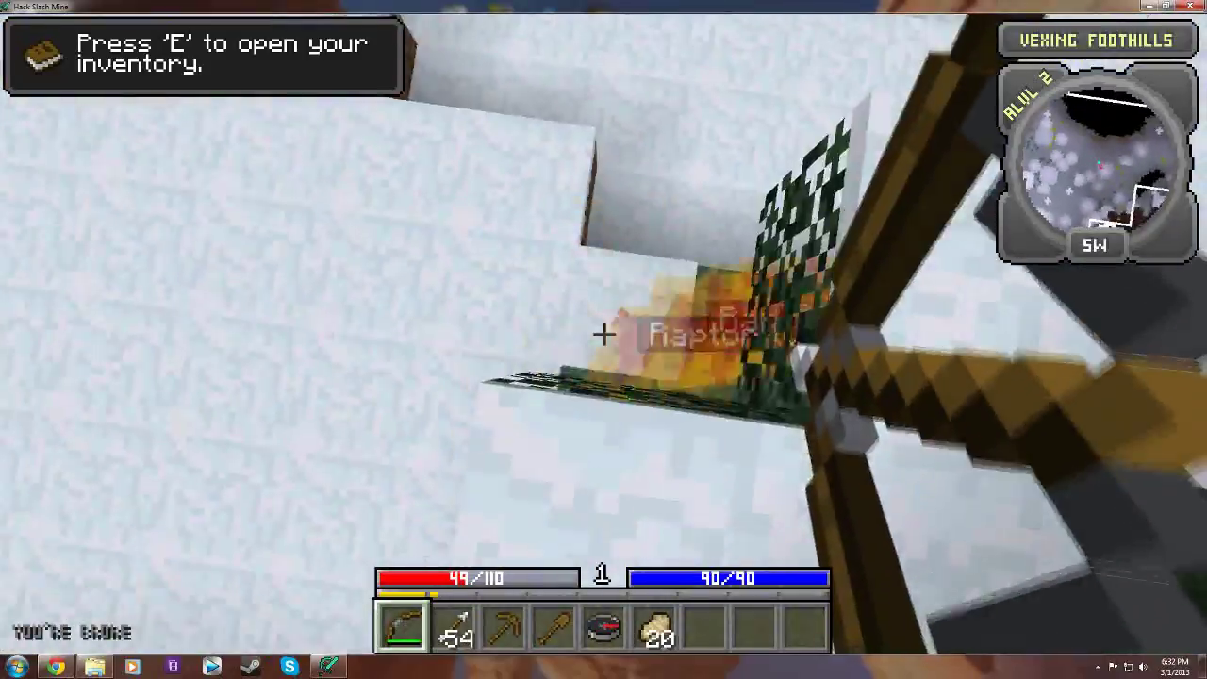
pyautogui.rightClick(603, 333)
pyautogui.rightClick(603, 333)
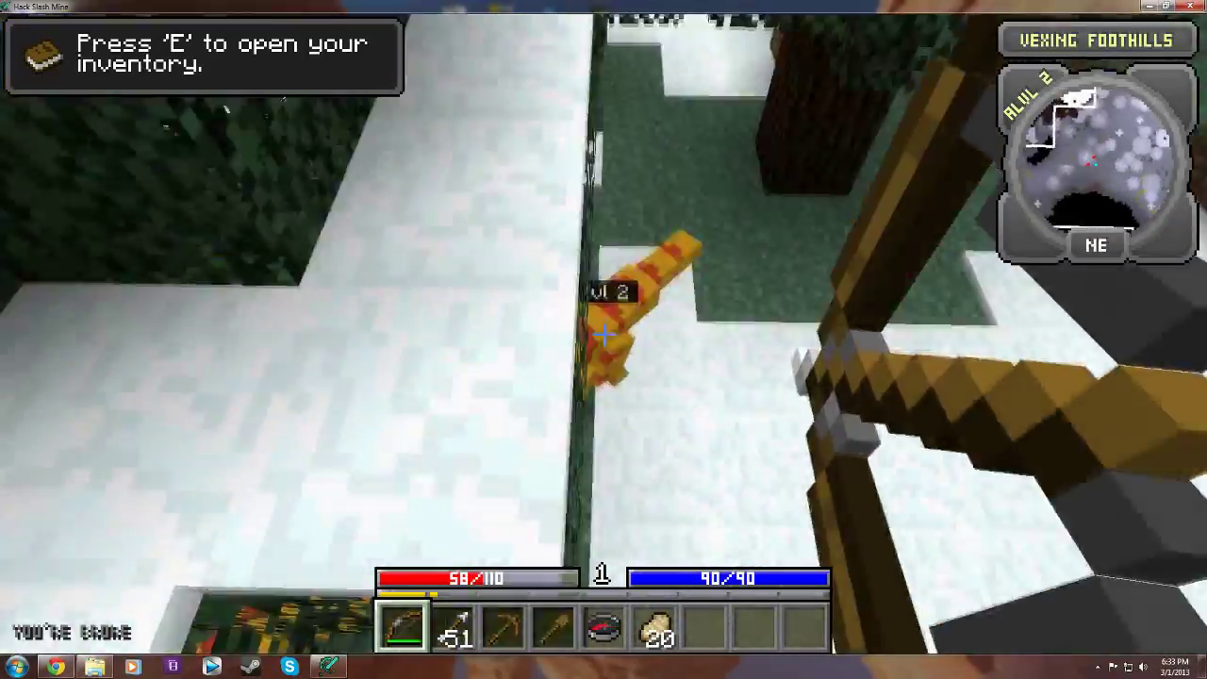
pyautogui.rightClick(604, 333)
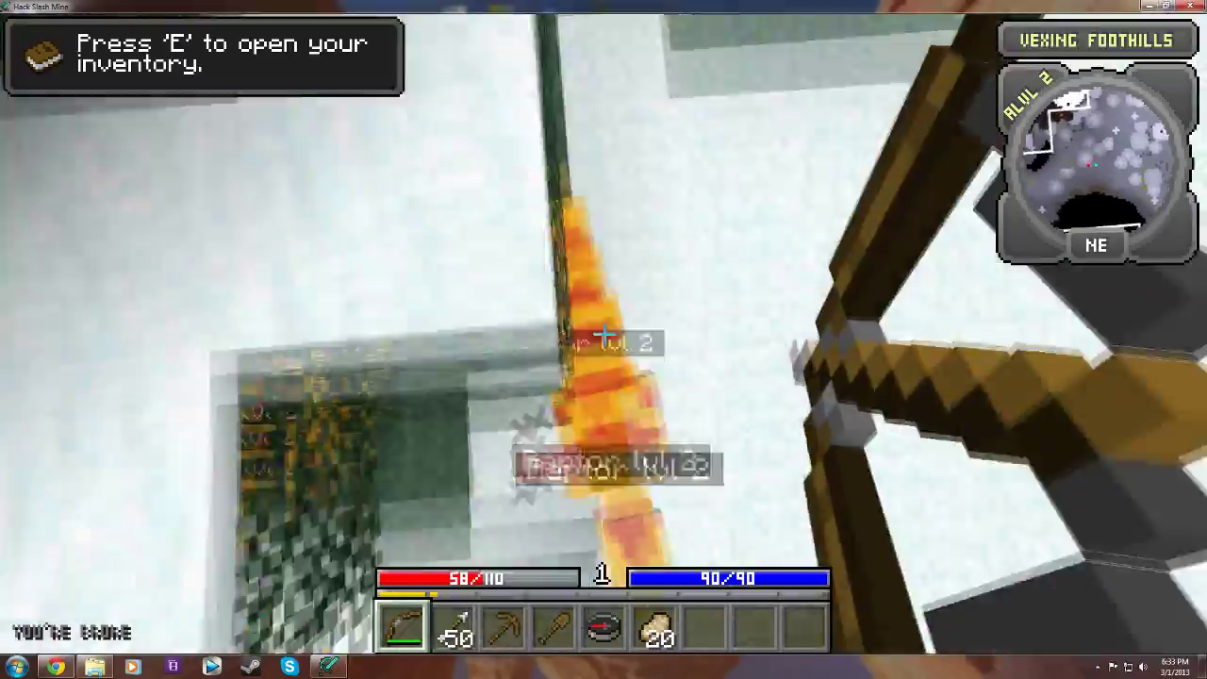
pyautogui.rightClick(604, 333)
pyautogui.rightClick(604, 333)
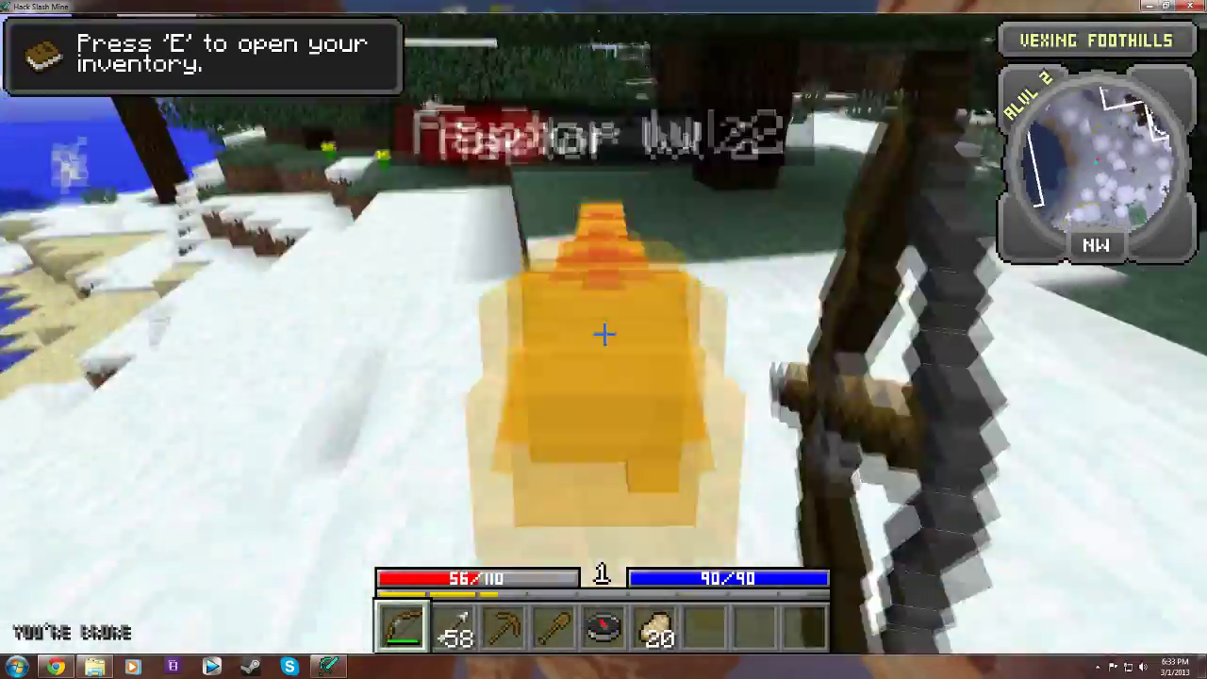
pyautogui.rightClick(604, 333)
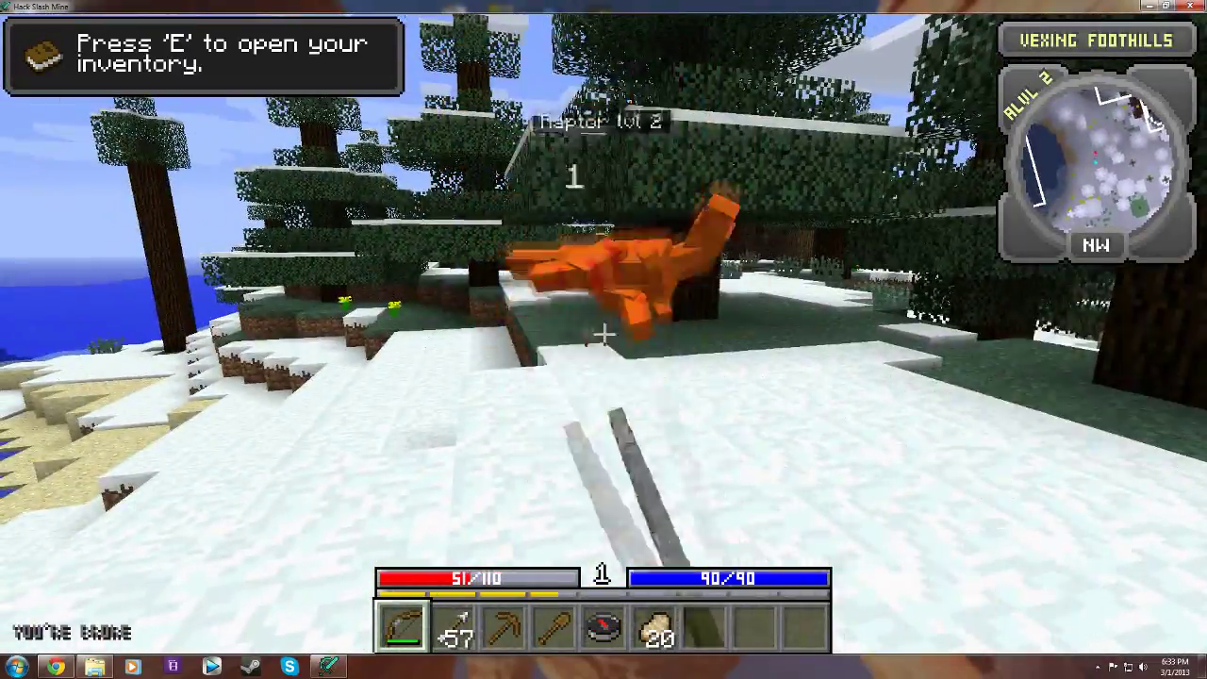
# Step: Toggle the hotbar to abilities and back, then walk toward the stone brick tower
pyautogui.press('r')
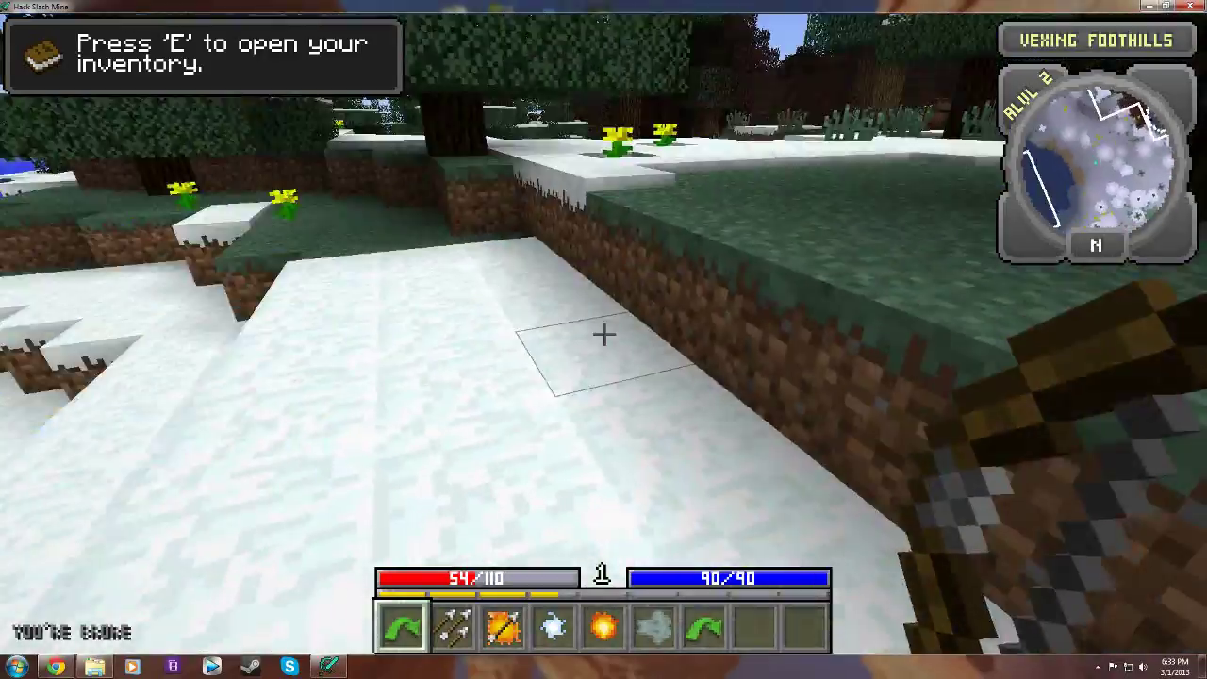
pyautogui.press('r')
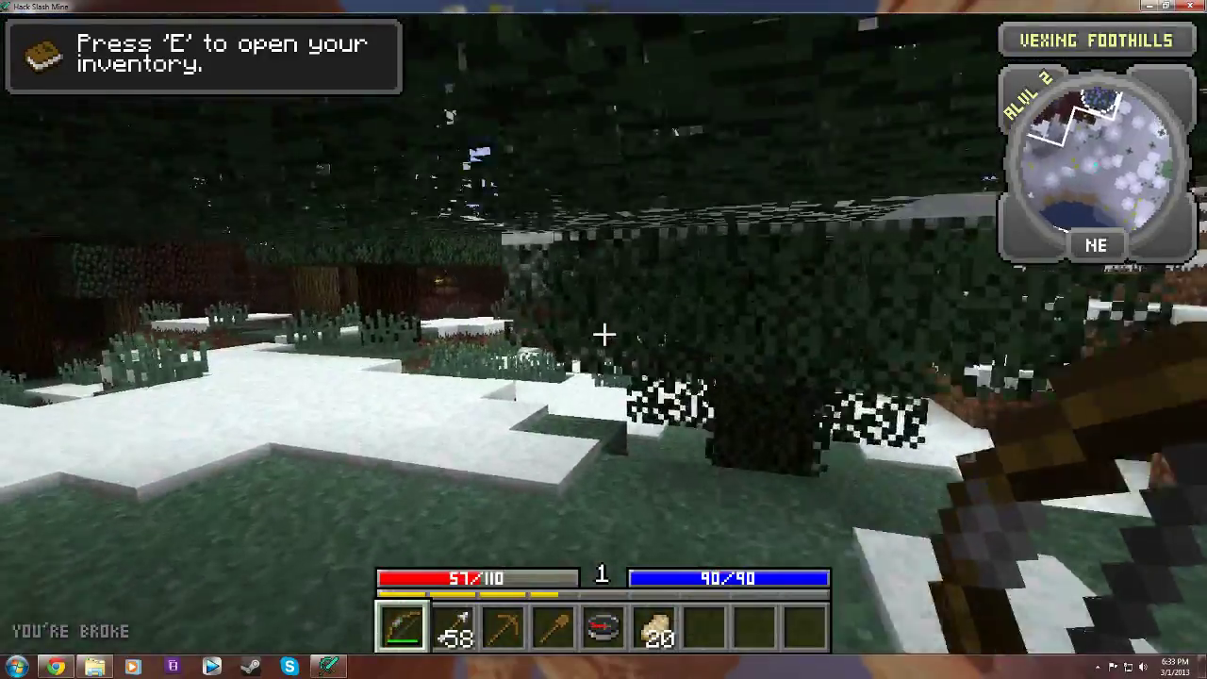
pyautogui.press('w')
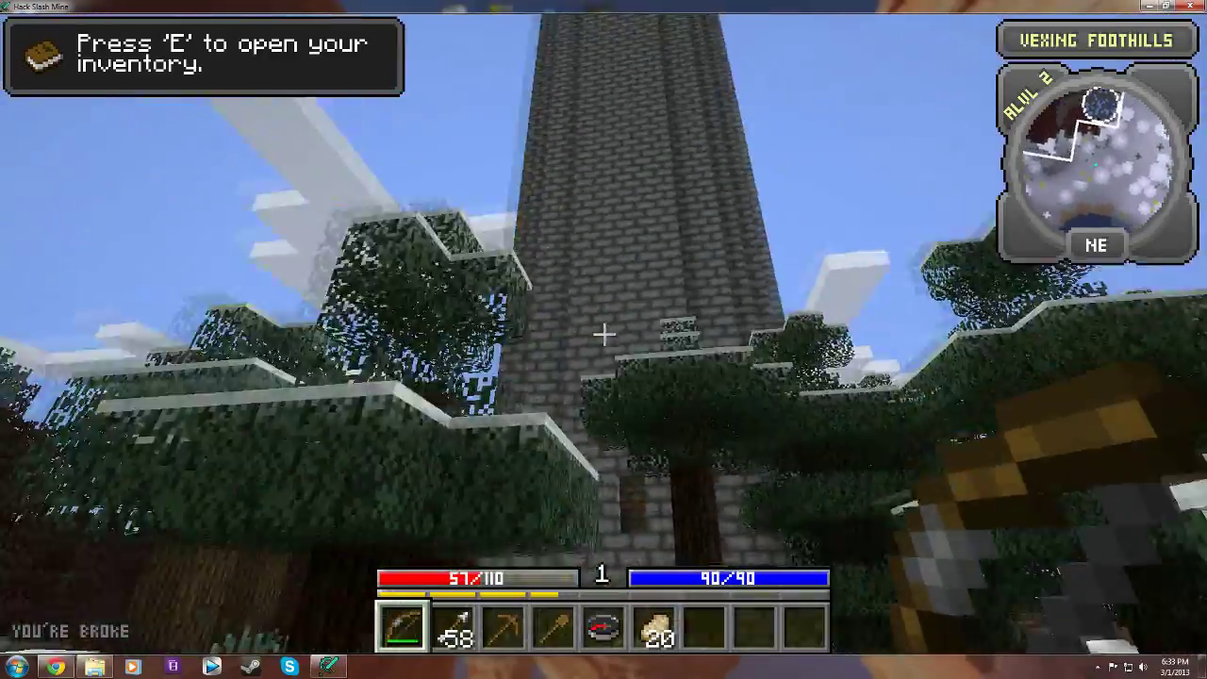
pyautogui.moveTo(603, 333)
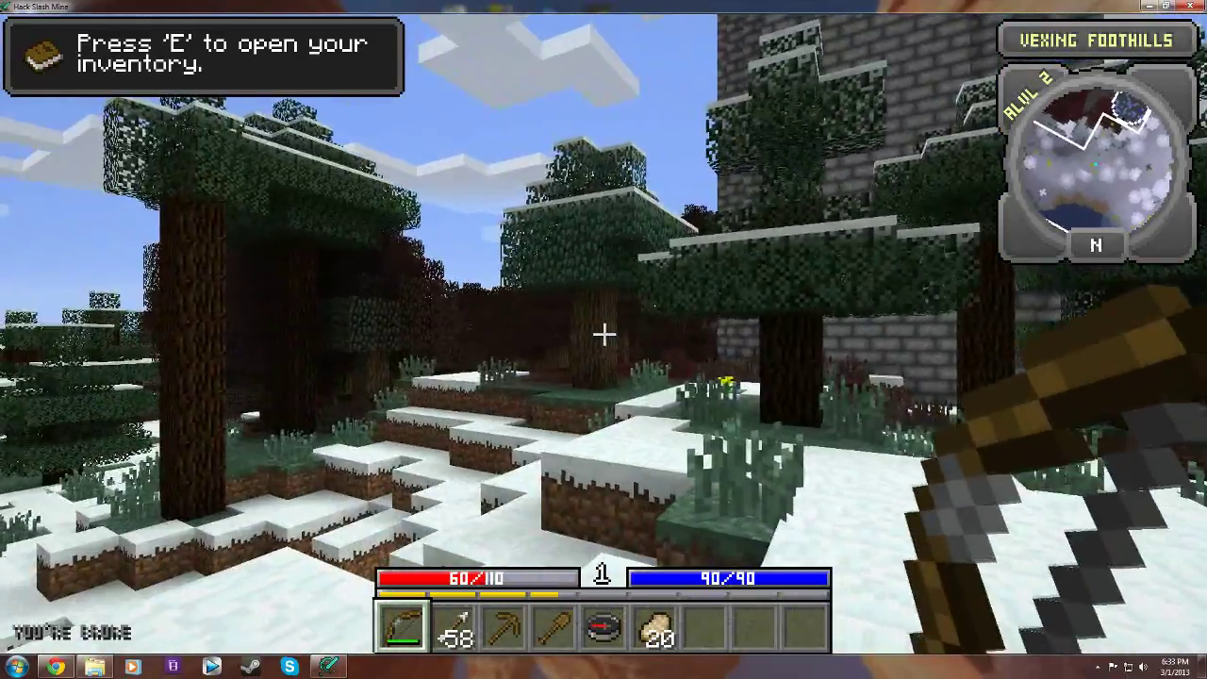
pyautogui.press('w')
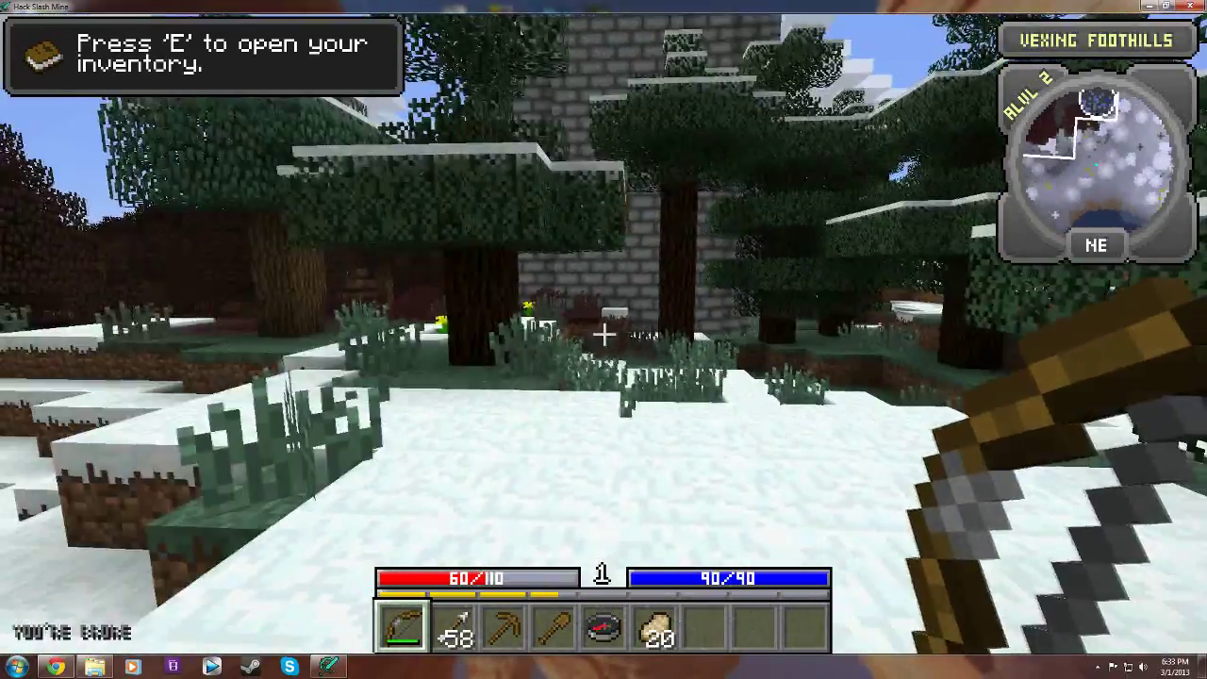
# Step: Open and close the inventory, then pause and save and quit to the title screen
pyautogui.press('e')
pyautogui.press('e')
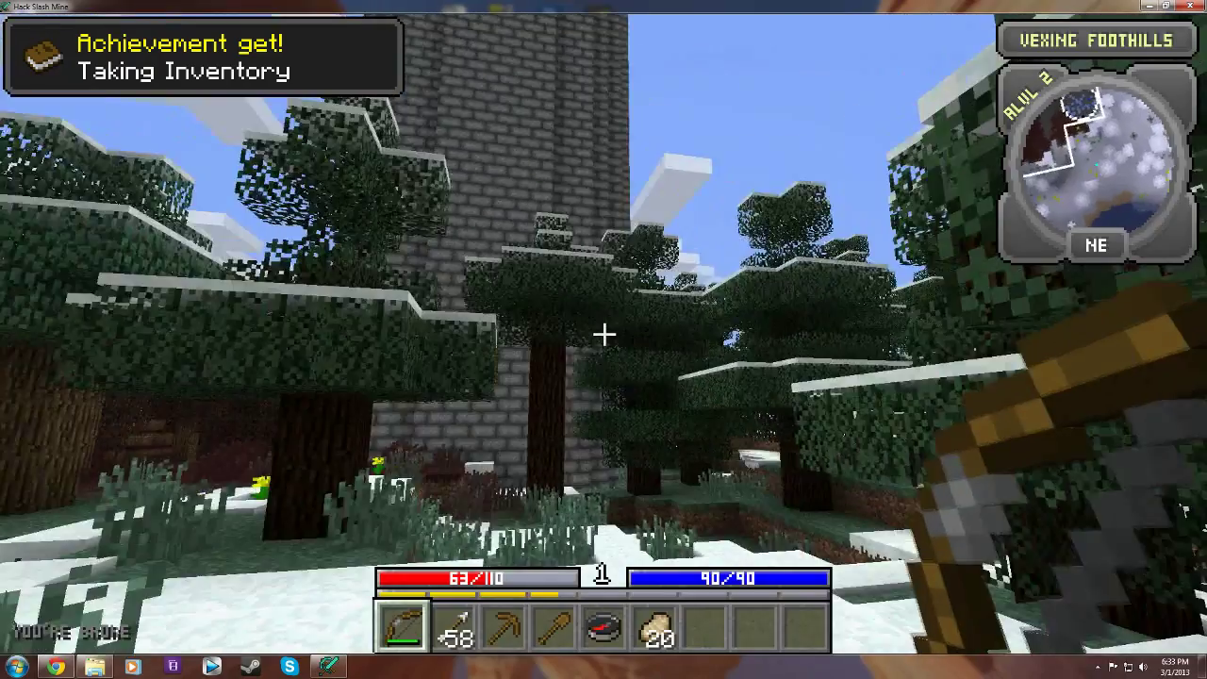
pyautogui.press('Escape')
pyautogui.click(553, 455)
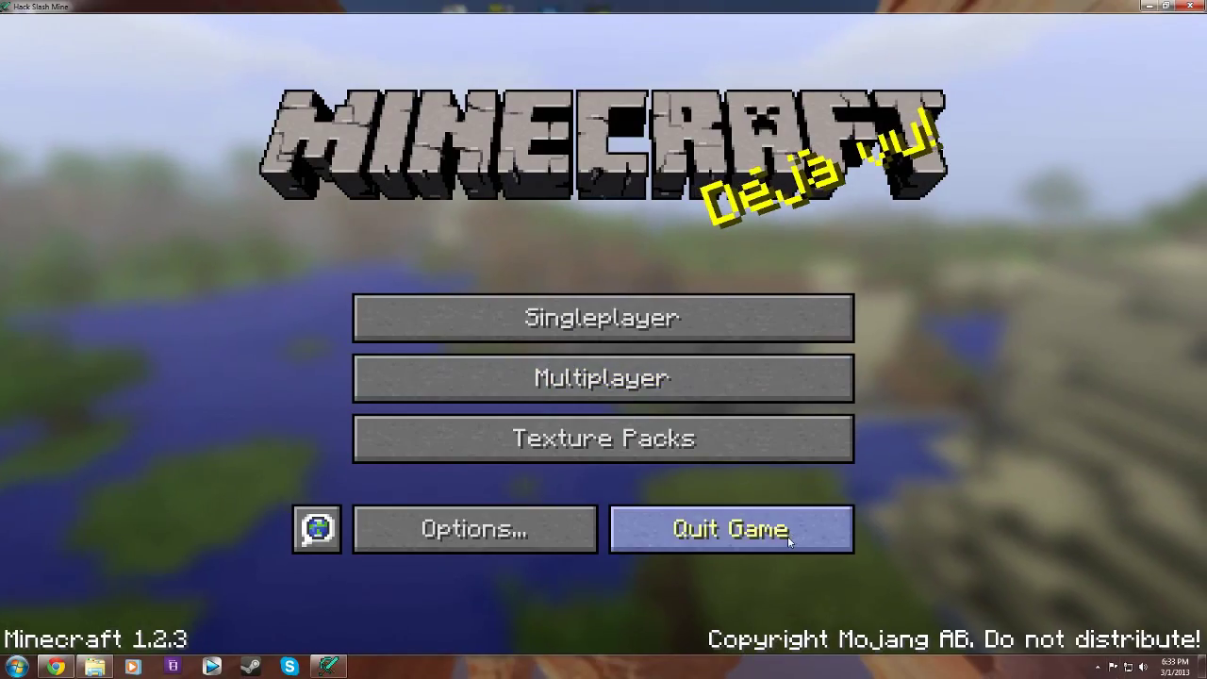
# Step: Quit Minecraft, minimize the Minecraft folder window, and restore Chrome's Technic Launcher download page
pyautogui.click(789, 531)
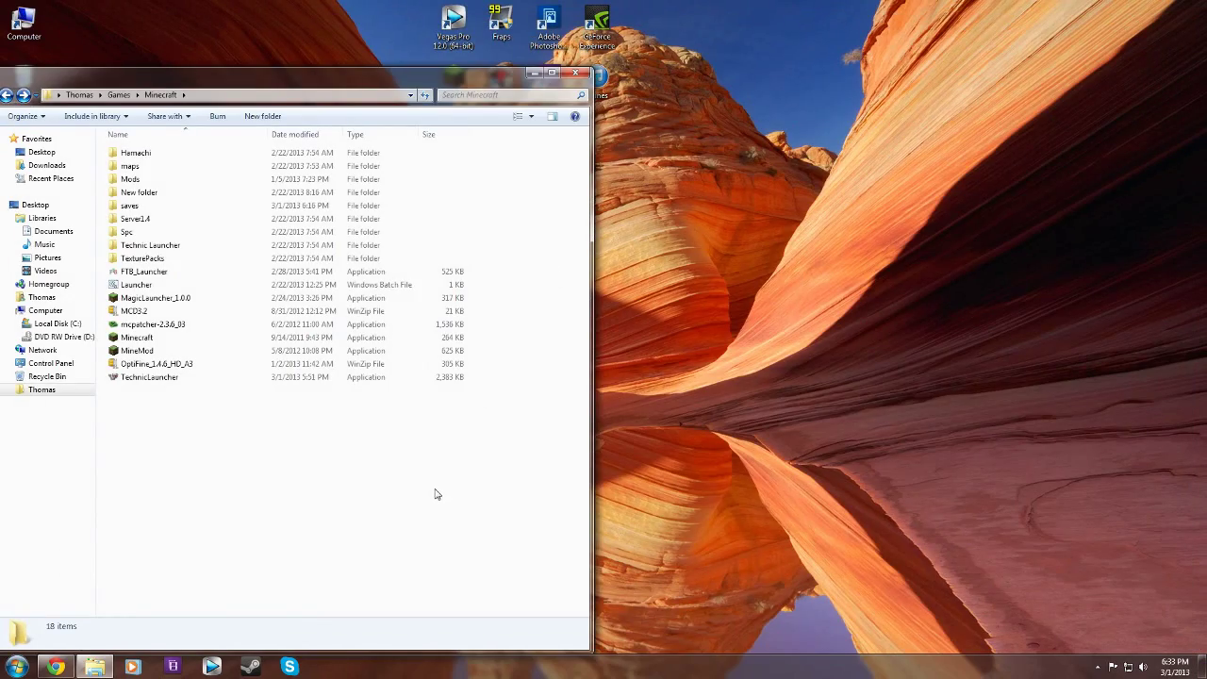
pyautogui.click(538, 72)
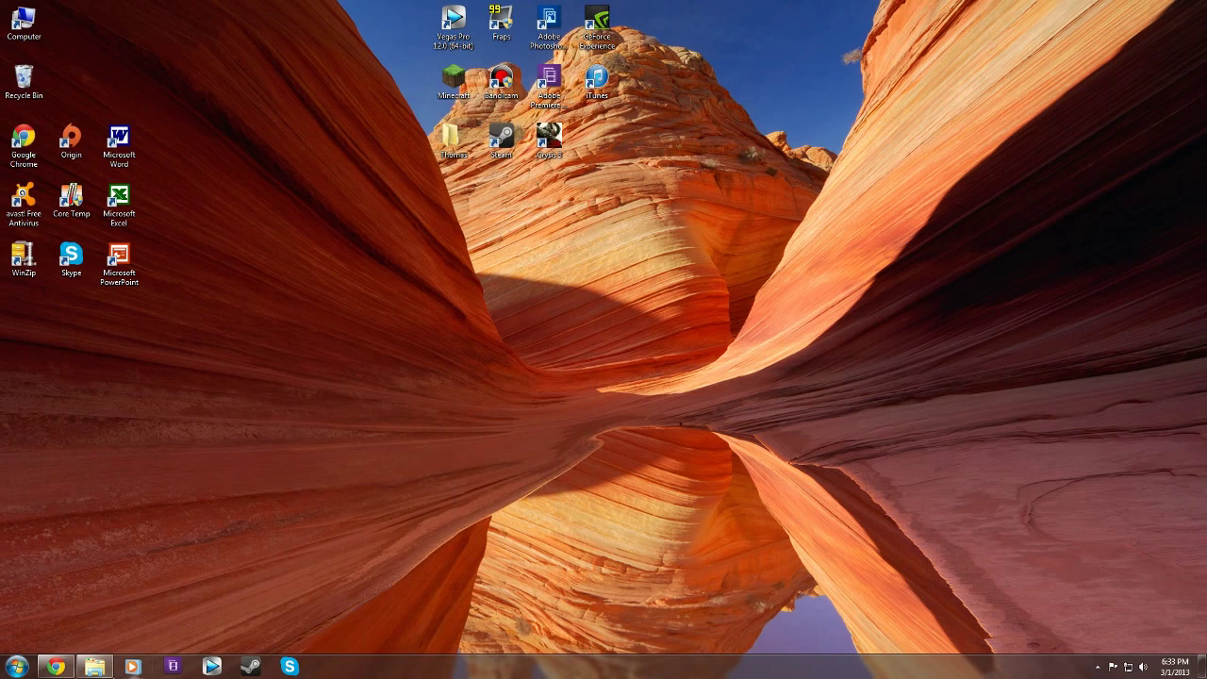
pyautogui.moveTo(72, 659)
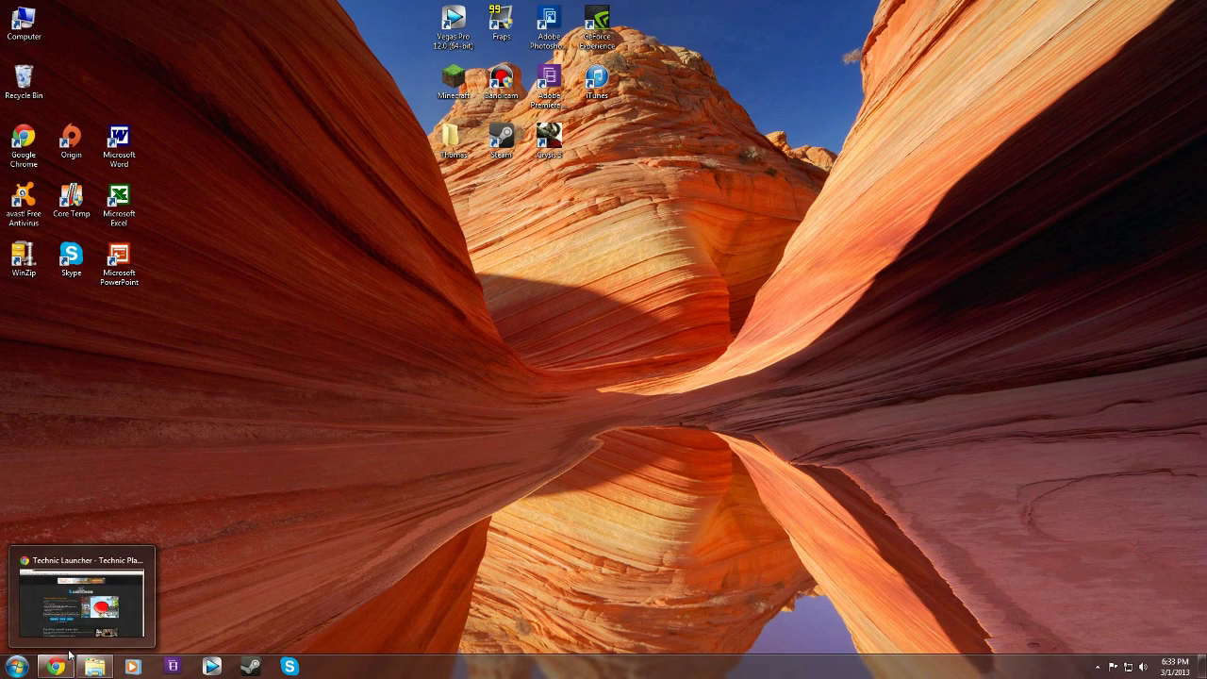
pyautogui.click(38, 588)
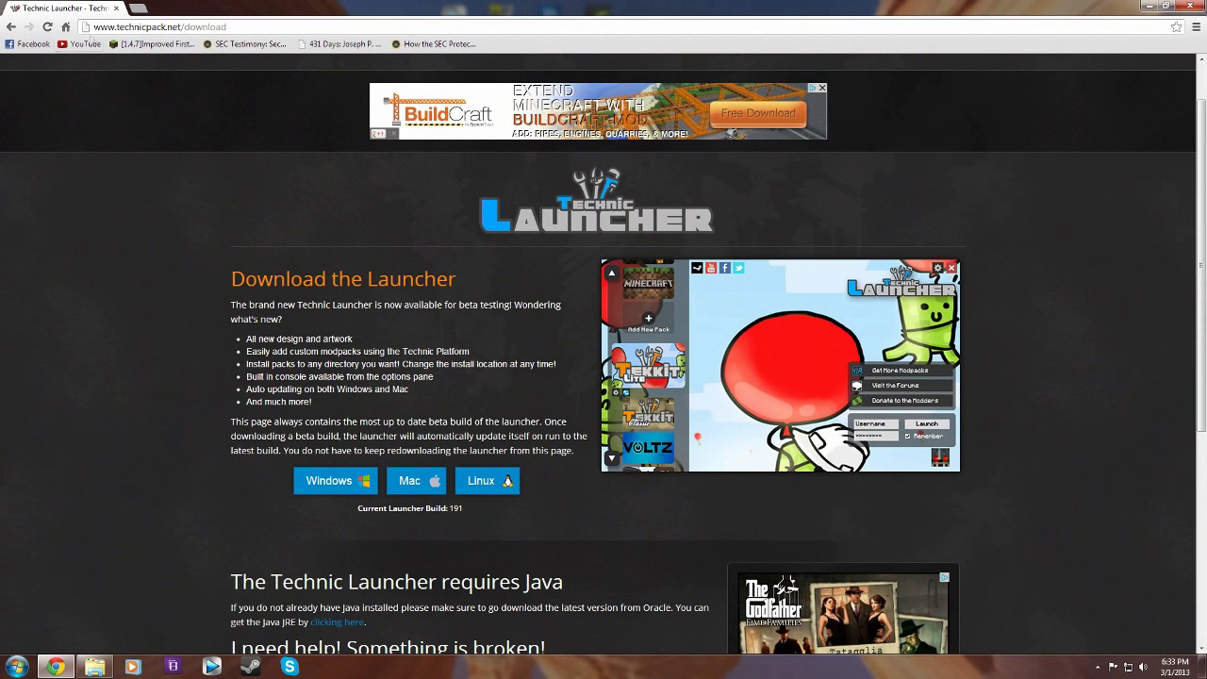
# Step: Open Browse Modpacks from the Technic site's Modpacks menu
pyautogui.scroll(-1, 308, 546)
pyautogui.scroll(2, 441, 216)
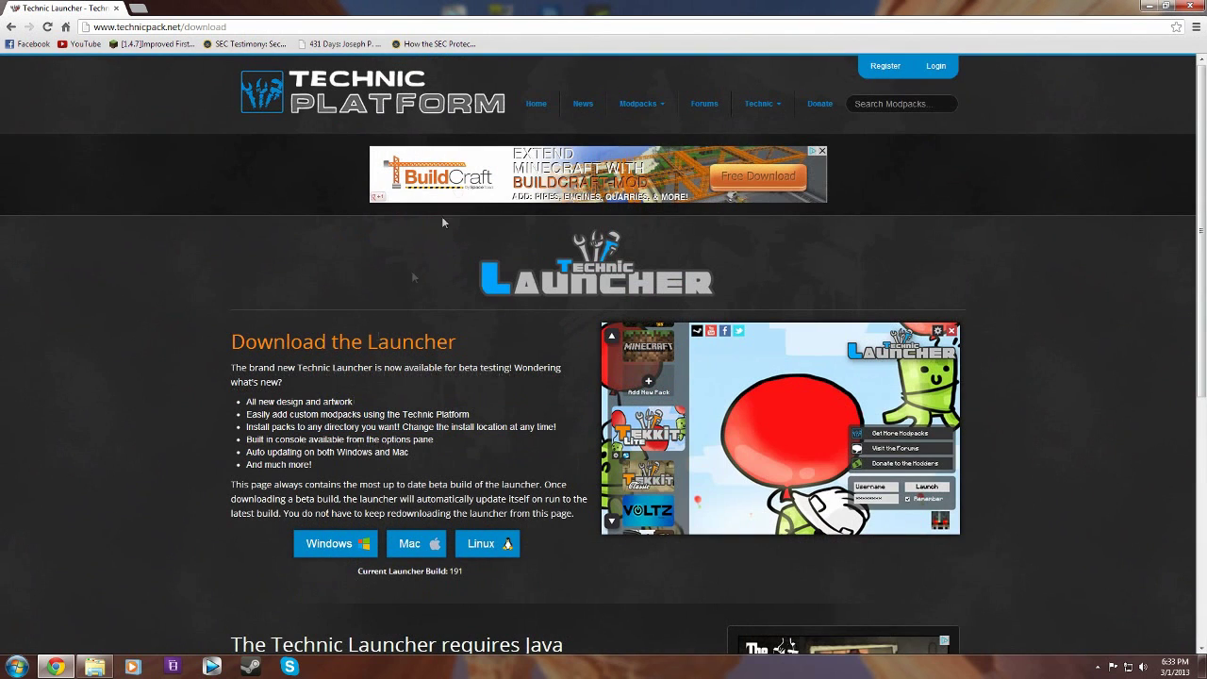
pyautogui.moveTo(678, 113)
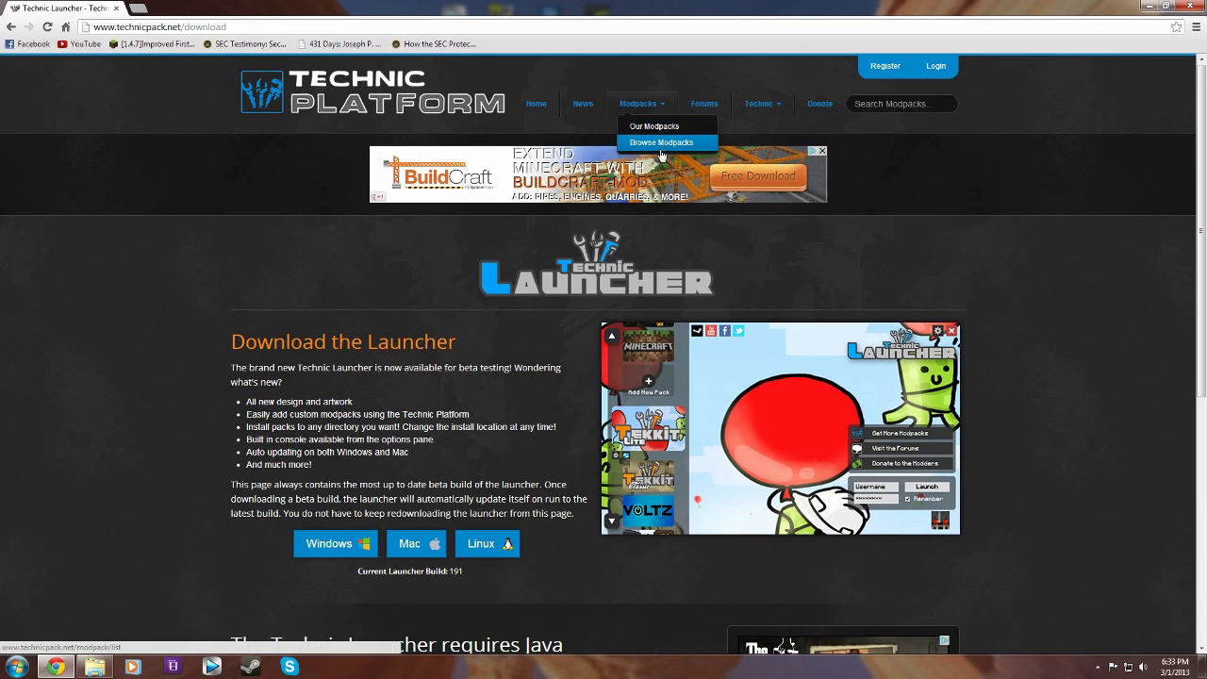
pyautogui.click(662, 142)
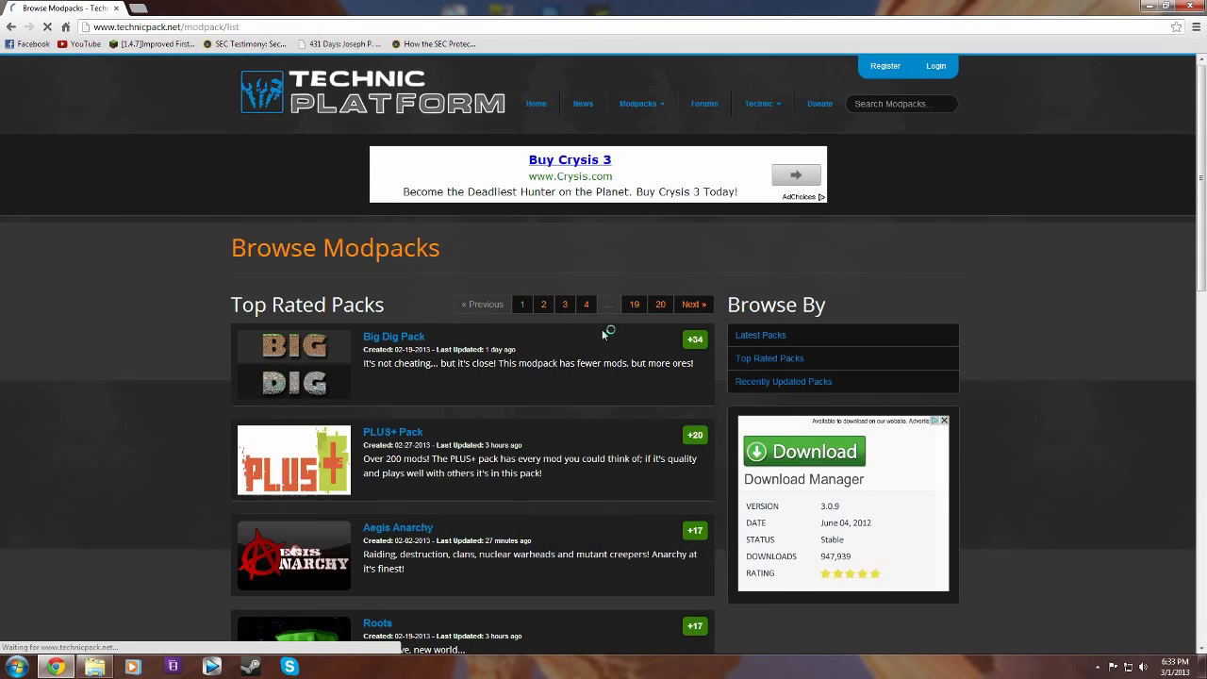
# Step: Show Top Rated Packs, go to page 2, and open Magician's Cookbook
pyautogui.scroll(-5, 553, 381)
pyautogui.scroll(3, 619, 369)
pyautogui.scroll(1, 619, 369)
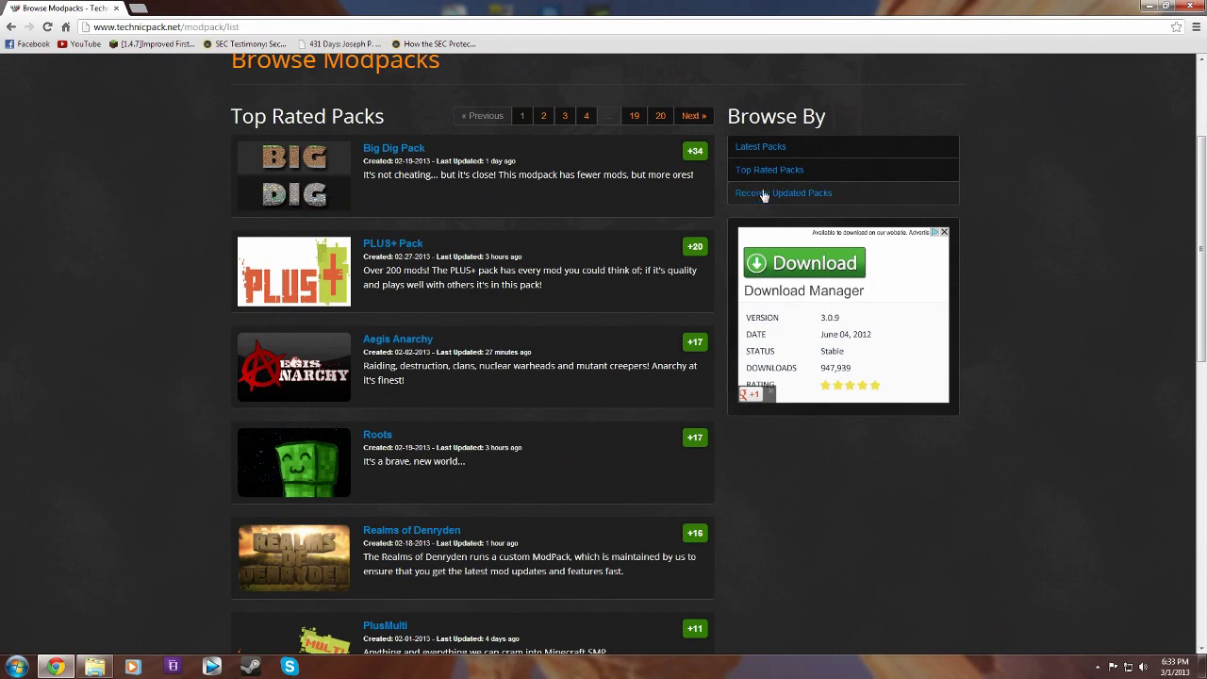
pyautogui.click(768, 170)
pyautogui.scroll(-8, 500, 383)
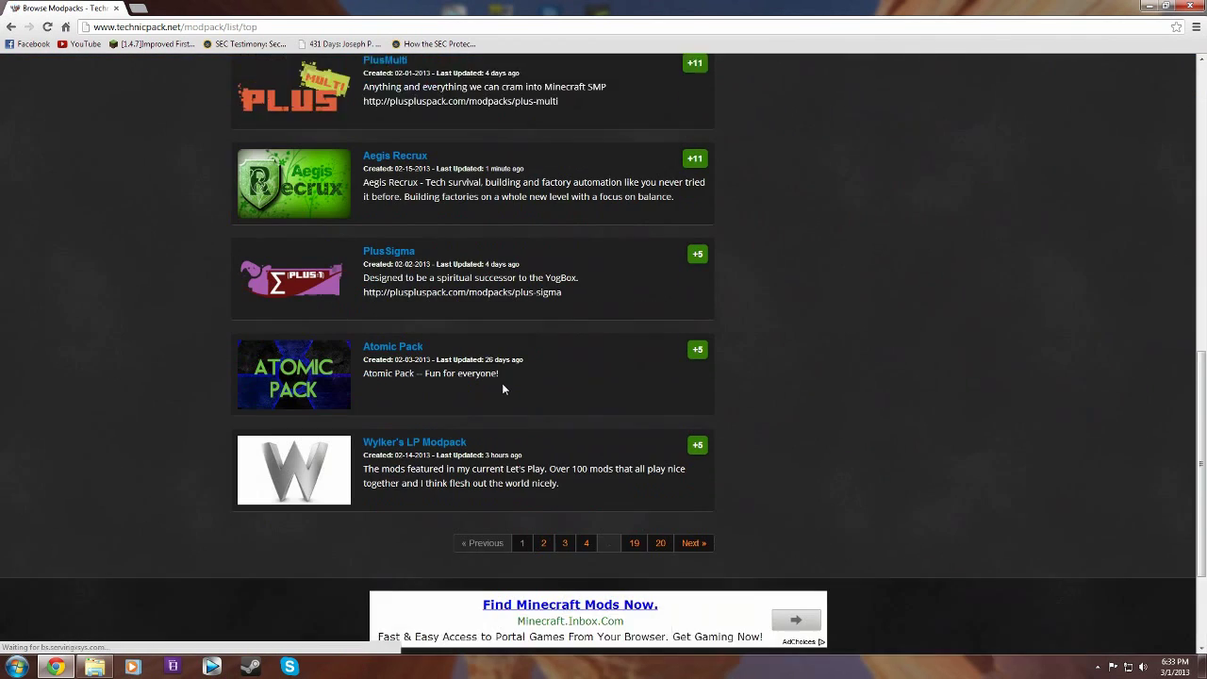
pyautogui.click(703, 483)
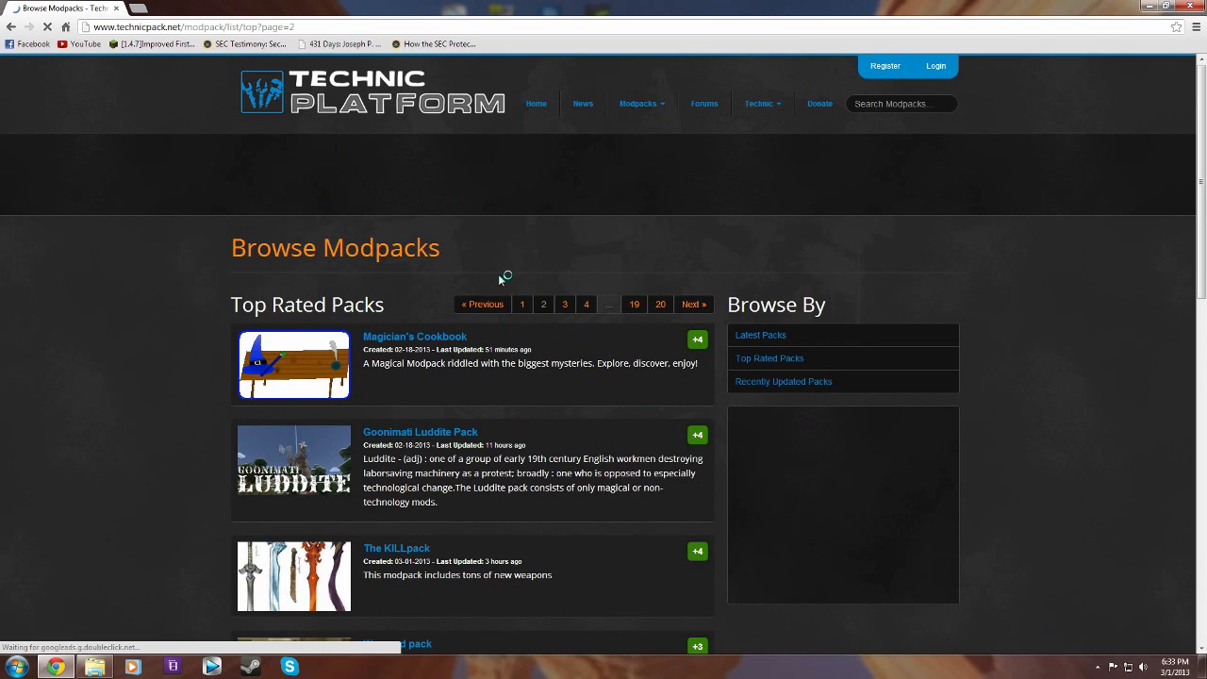
pyautogui.click(438, 340)
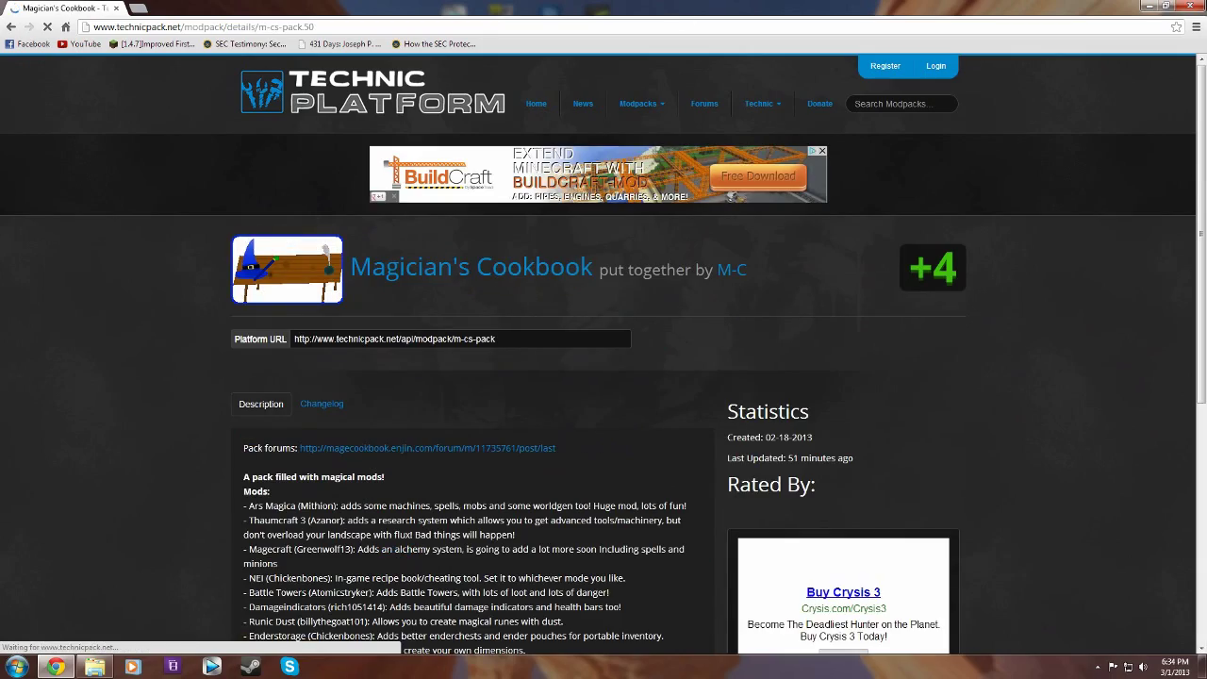
# Step: Snap the browser to the right half of the screen and open a new Explorer window
pyautogui.press('super+Left')
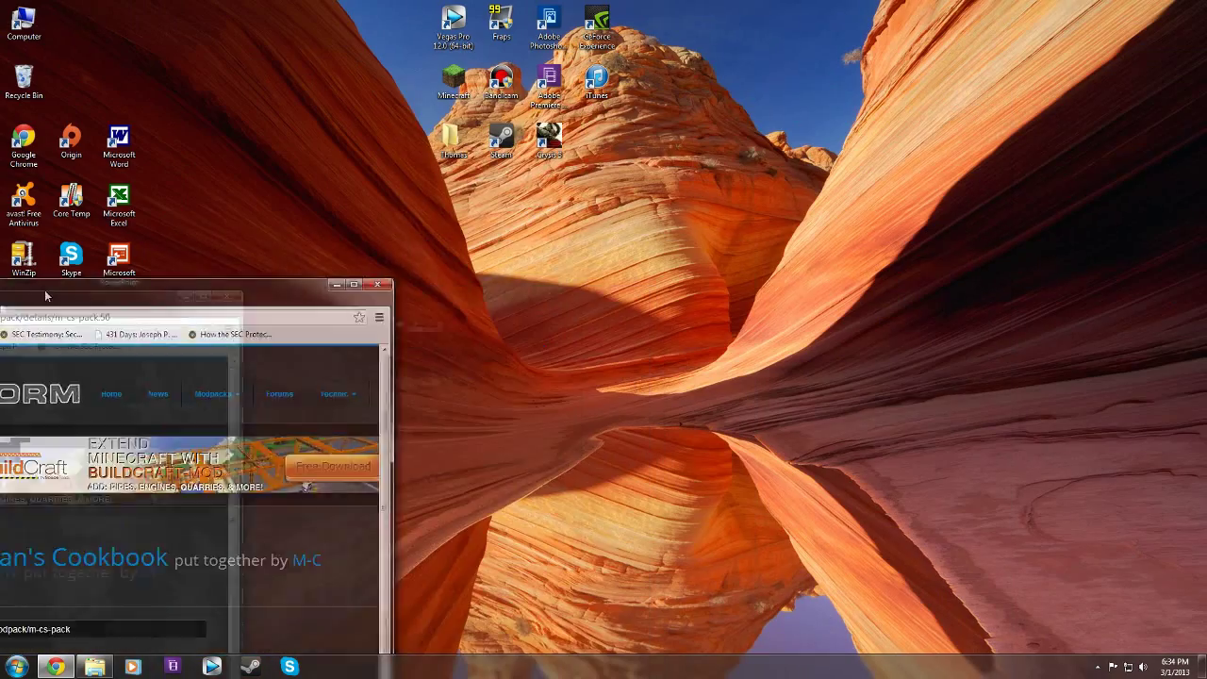
pyautogui.press('super+Right')
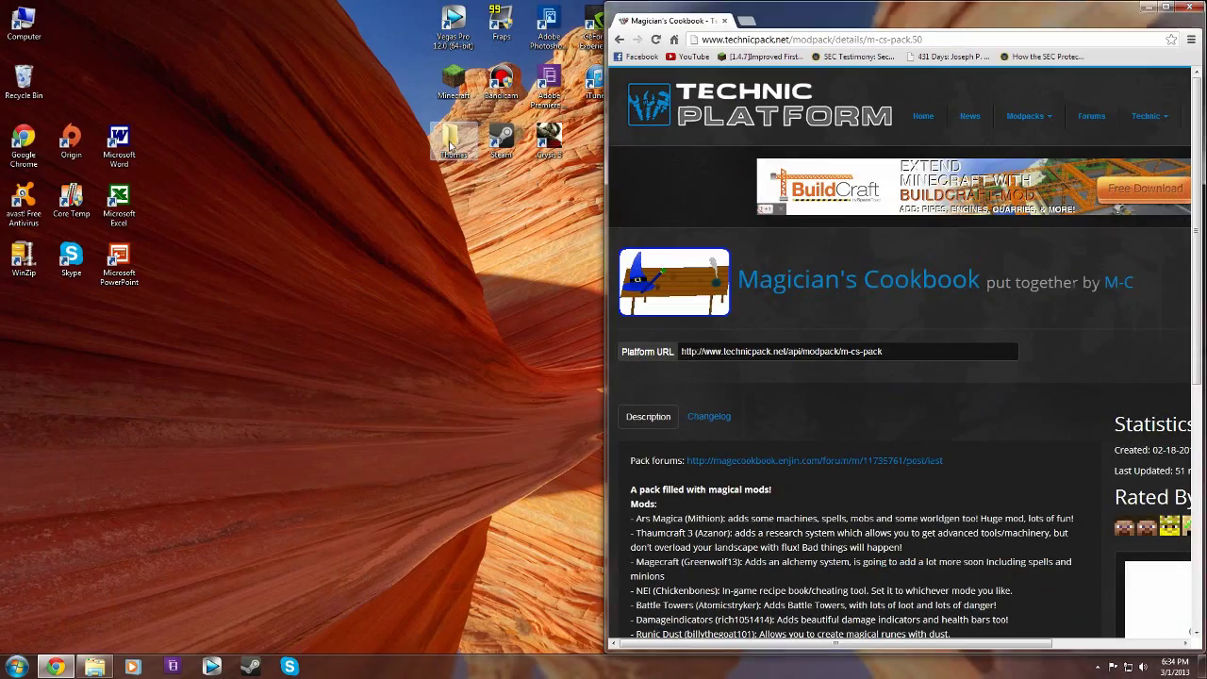
pyautogui.press('super+e')
# Step: Navigate to Games > Minecraft and start TechnicLauncher again
pyautogui.doubleClick(150, 166)
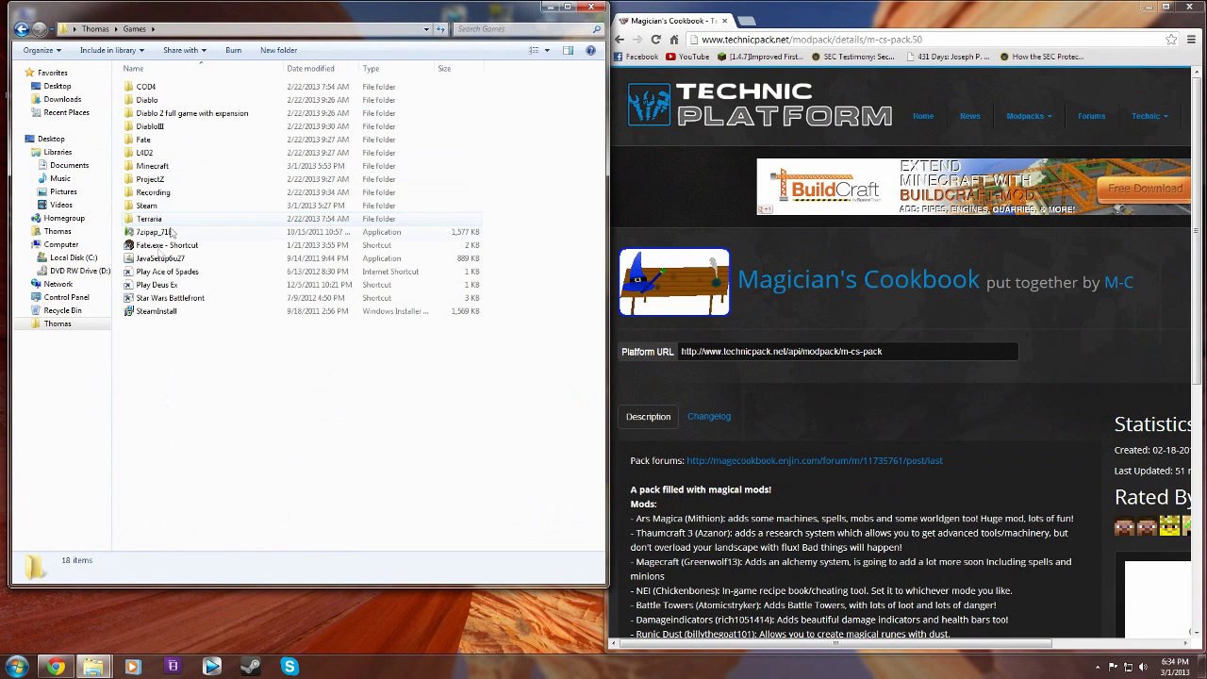
pyautogui.doubleClick(151, 166)
pyautogui.rightClick(156, 312)
pyautogui.press('Escape')
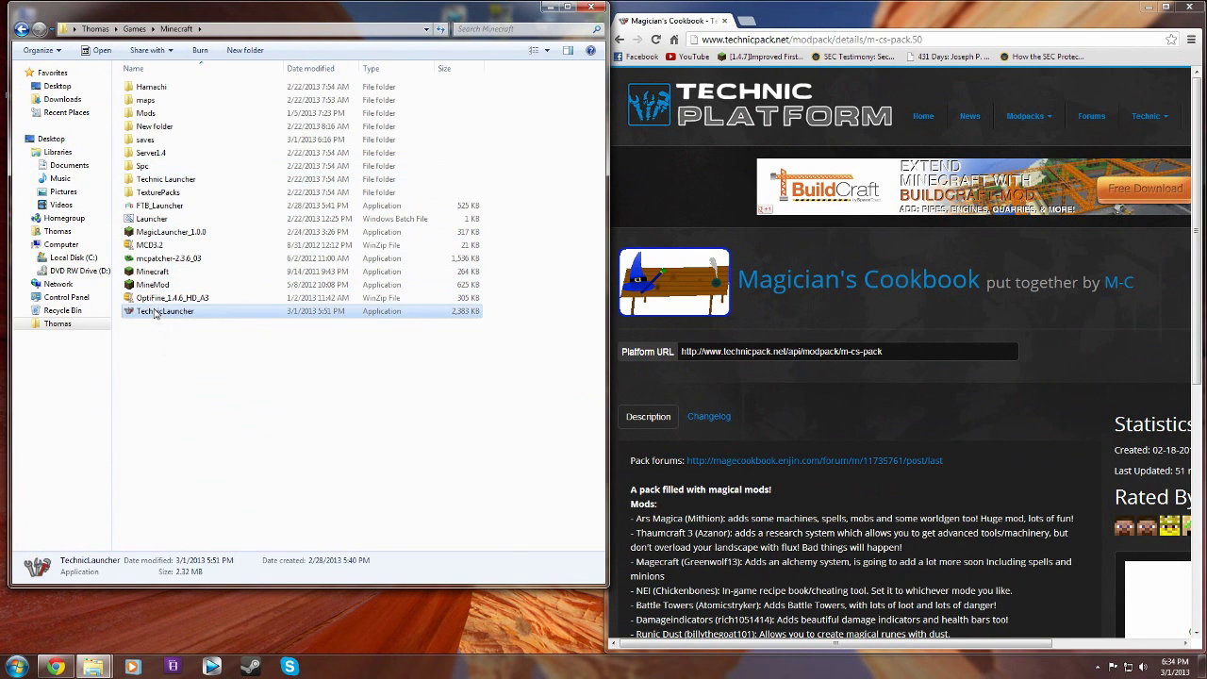
pyautogui.press('super+Down')
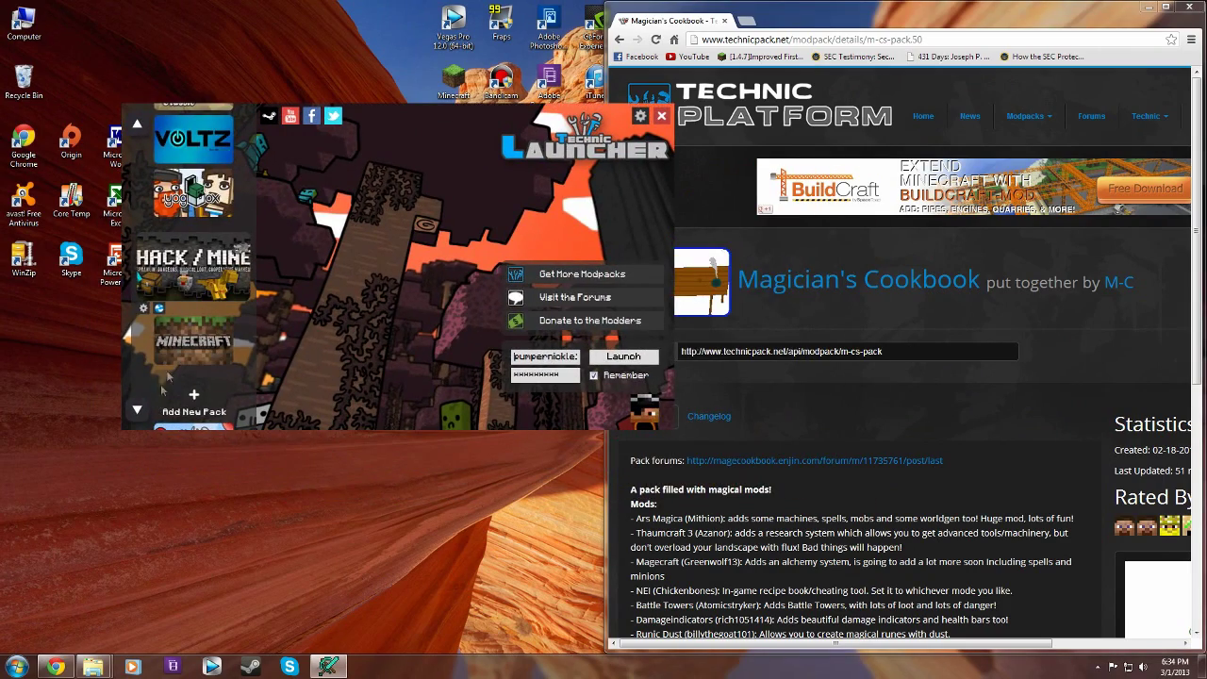
# Step: Start Add New Pack in the launcher and copy Magician's Cookbook's Platform URL from Chrome
pyautogui.scroll(-1, 179, 377)
pyautogui.scroll(2, 194, 370)
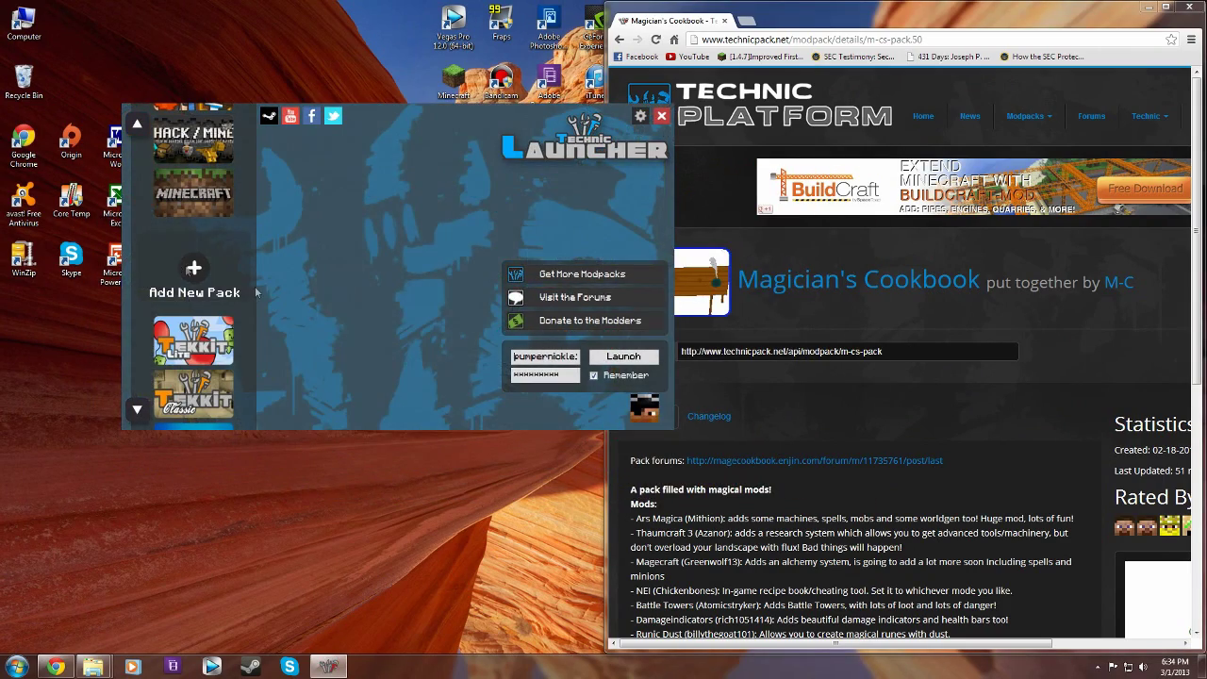
pyautogui.click(198, 275)
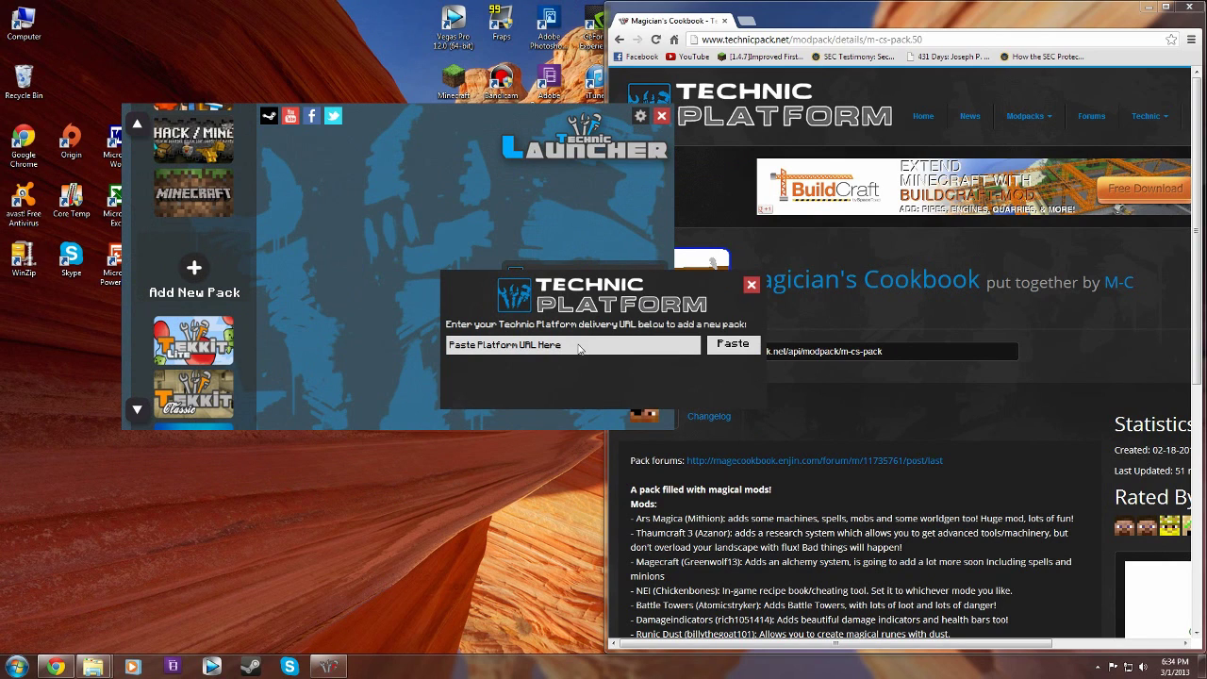
pyautogui.click(911, 352)
pyautogui.rightClick(775, 351)
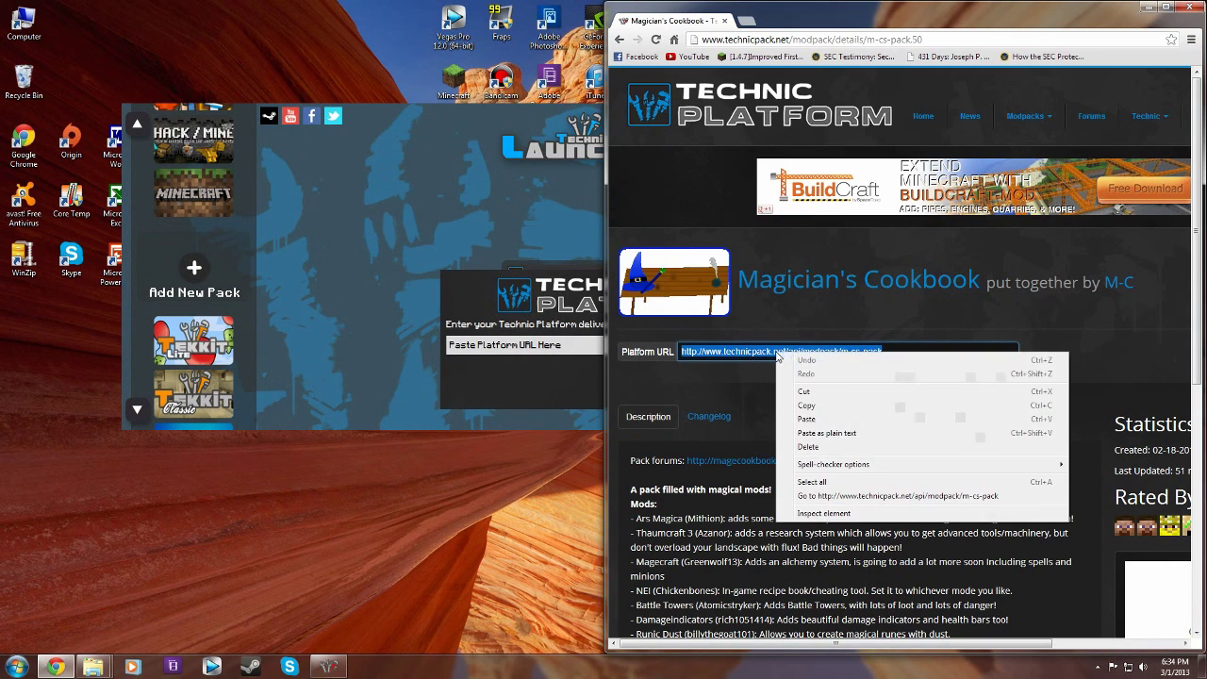
pyautogui.click(896, 398)
# Step: Paste the Platform URL into the launcher's field and add the Magician's Cookbook modpack
pyautogui.click(518, 346)
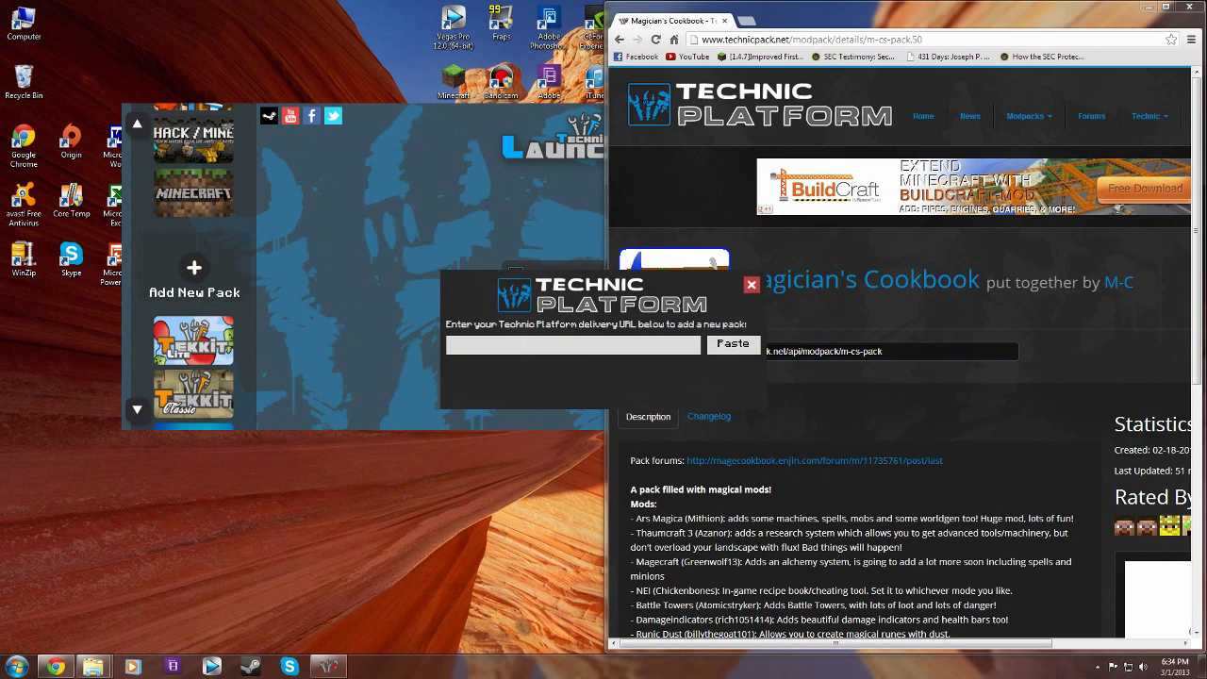
pyautogui.hotkey('ctrl', 'v')
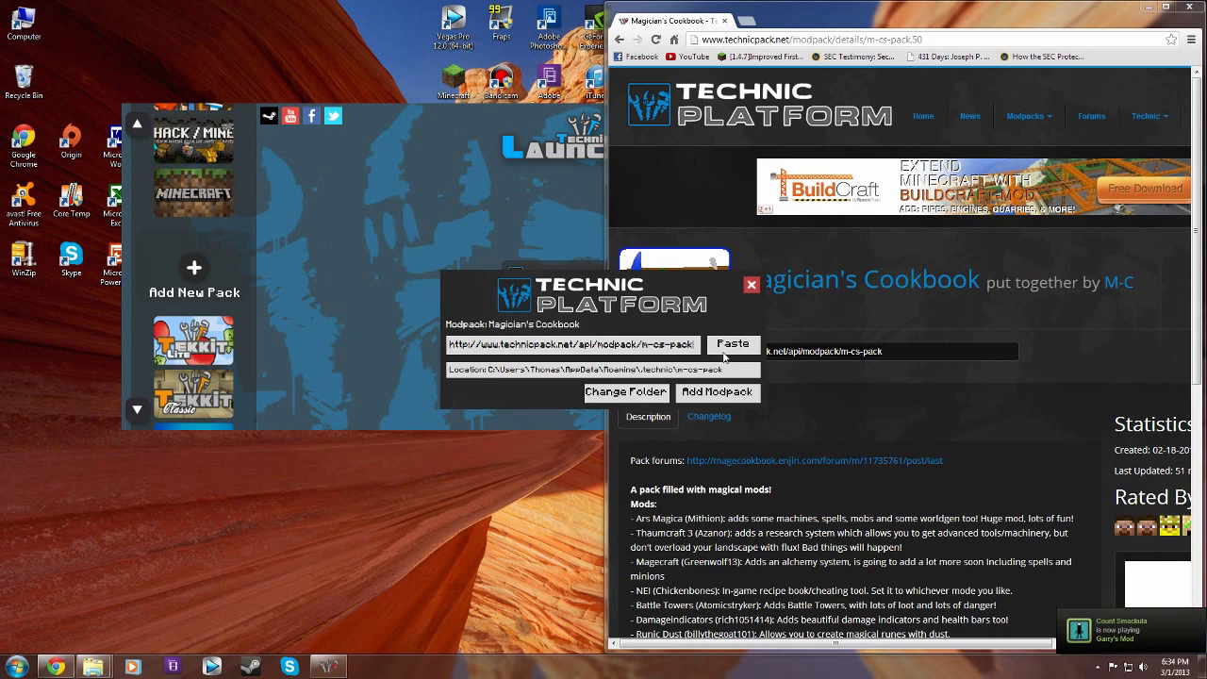
pyautogui.click(702, 392)
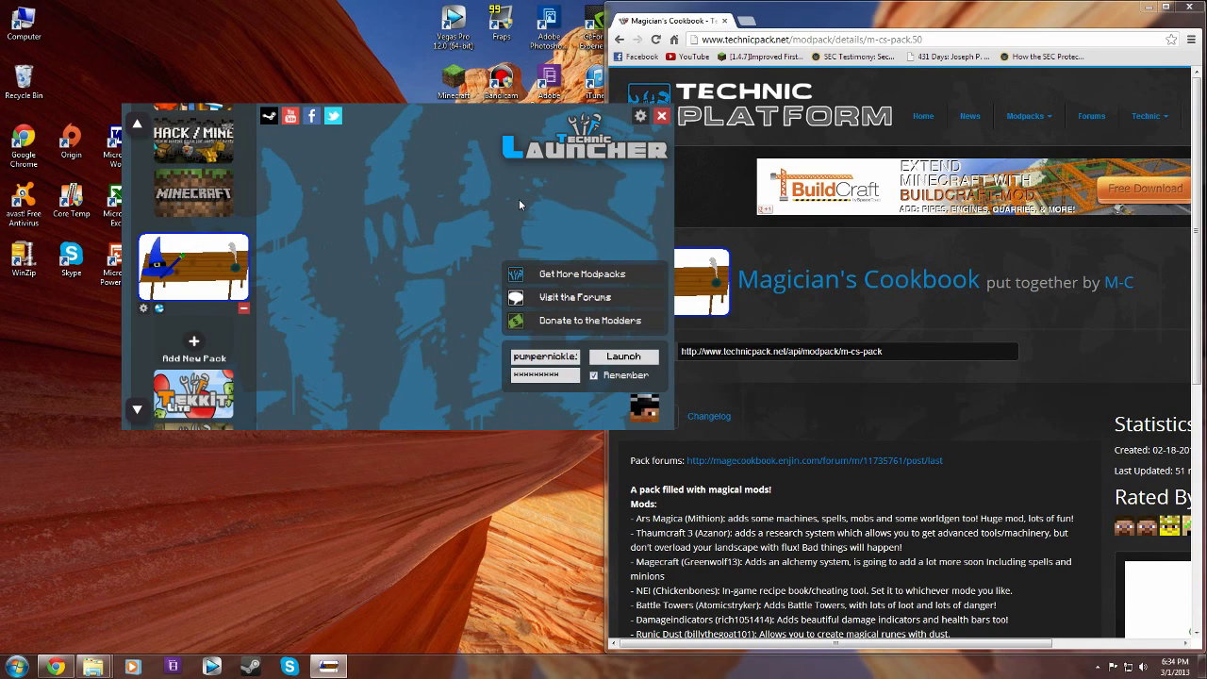
# Step: Launch Magician's Cookbook and bring up the Launcher Options while it downloads
pyautogui.click(636, 364)
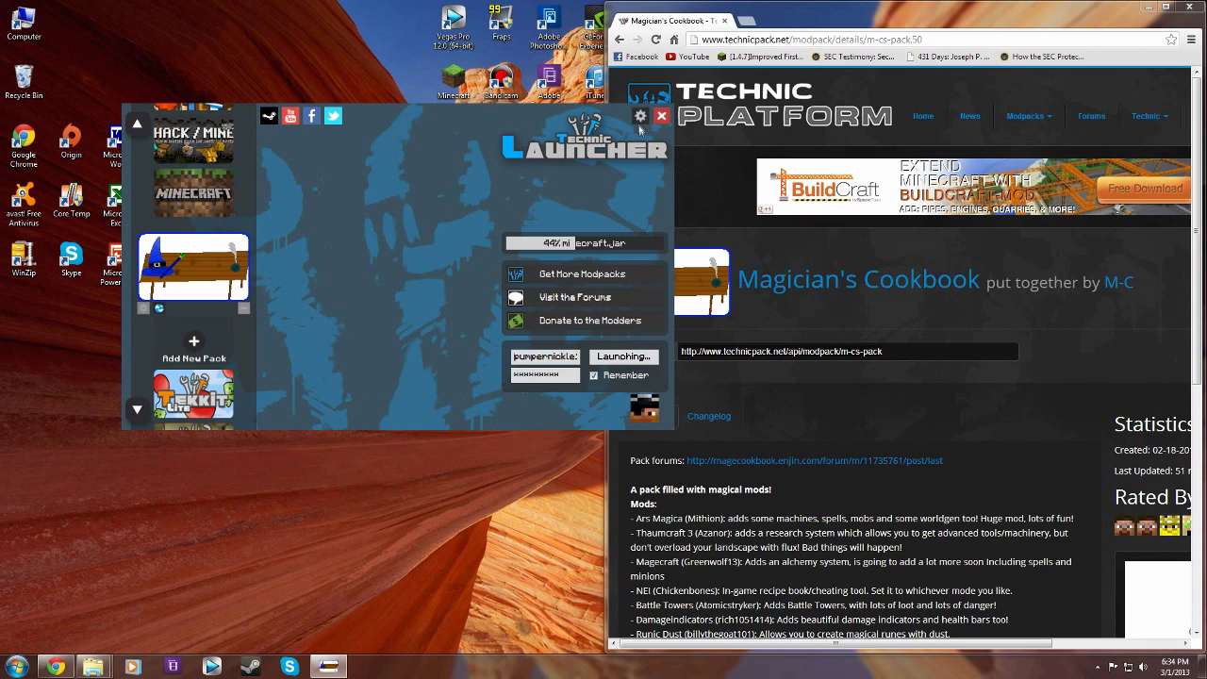
pyautogui.click(640, 117)
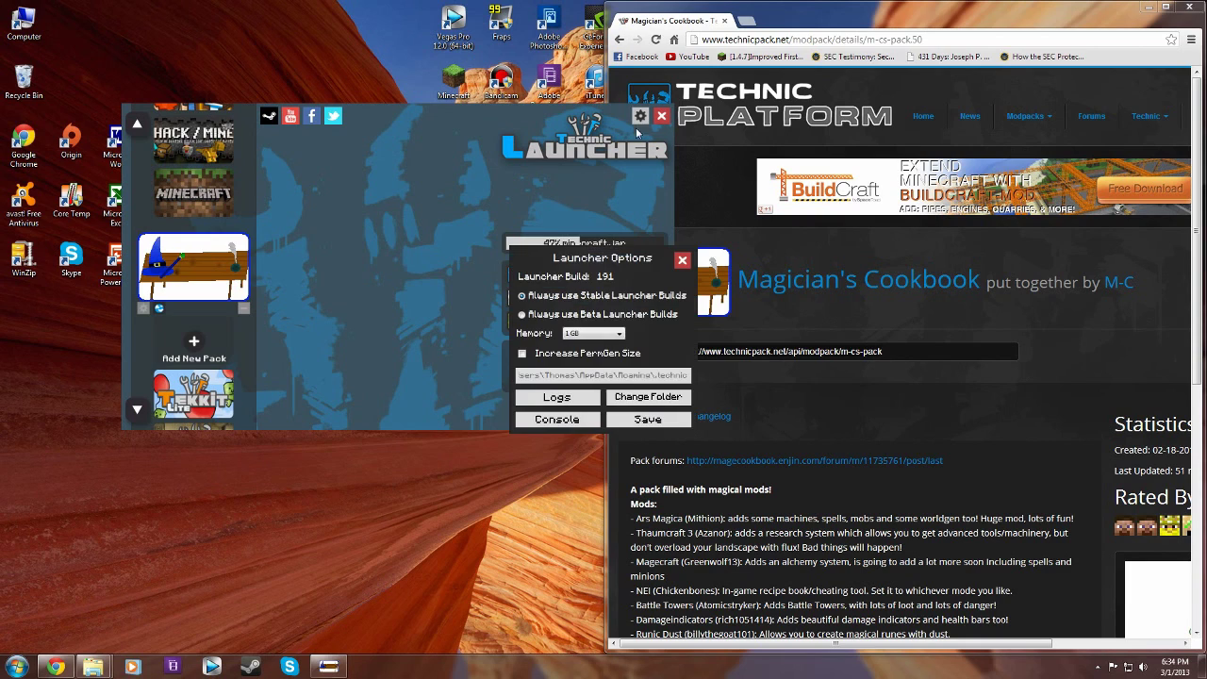
# Step: Set the launcher memory to 1 GB and save the options
pyautogui.click(626, 333)
pyautogui.click(622, 342)
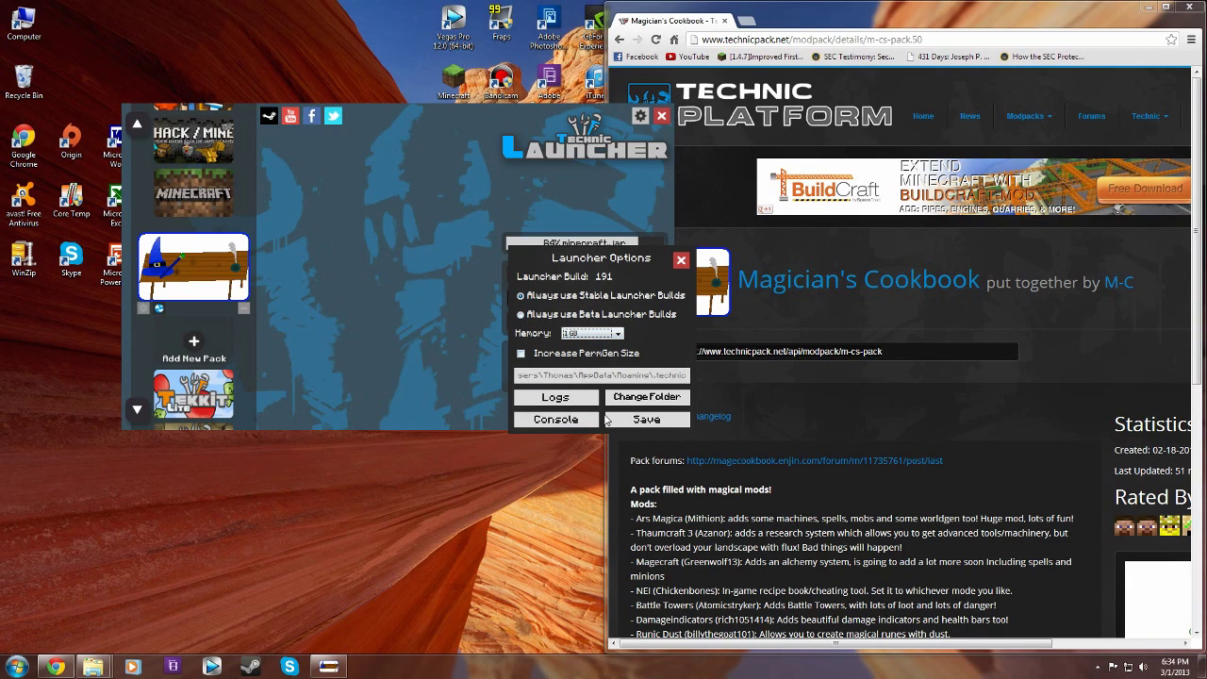
pyautogui.click(647, 420)
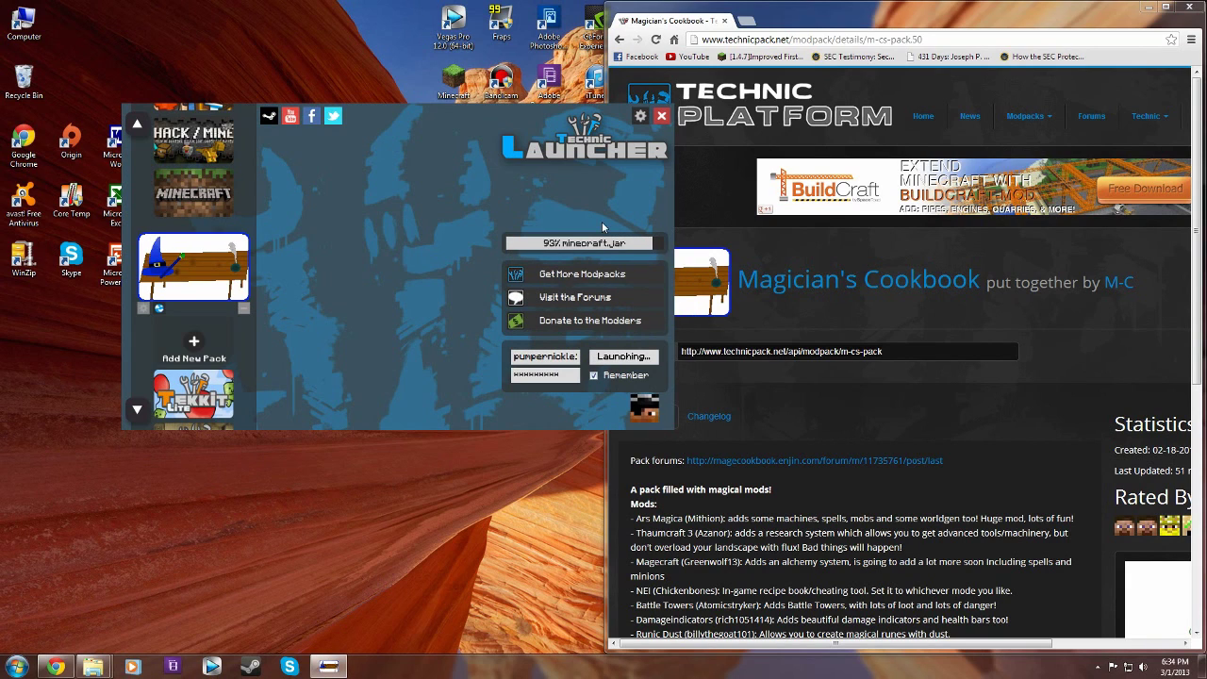